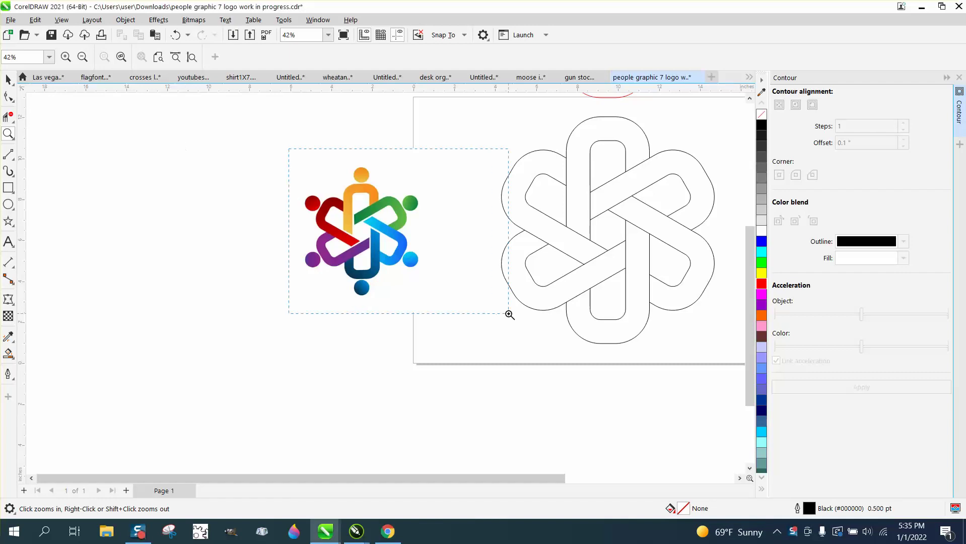
# - Draw a thin vertical rectangle and position it across one strand at the knot's centre
pyautogui.moveTo(235, 214); pyautogui.dragTo(431, 338)
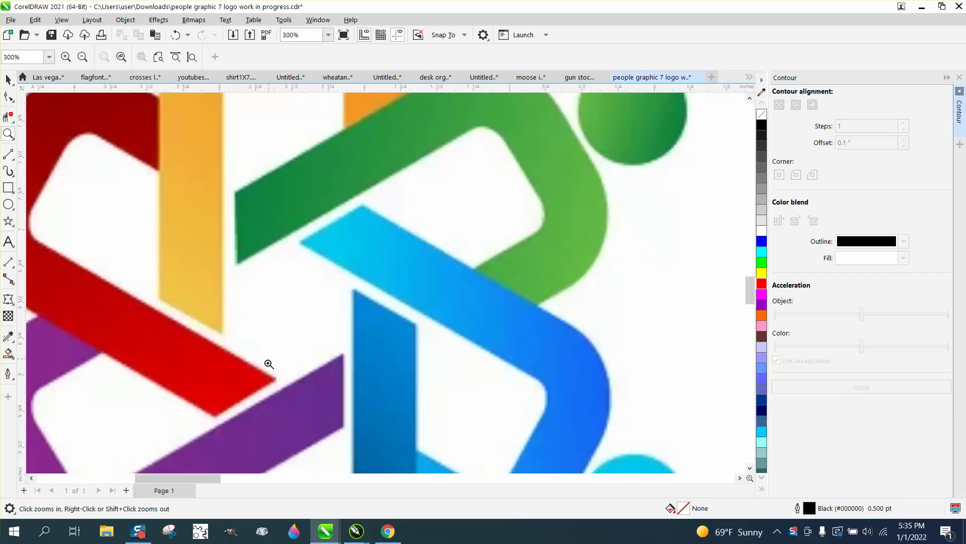
pyautogui.scroll(-1, 383, 310)
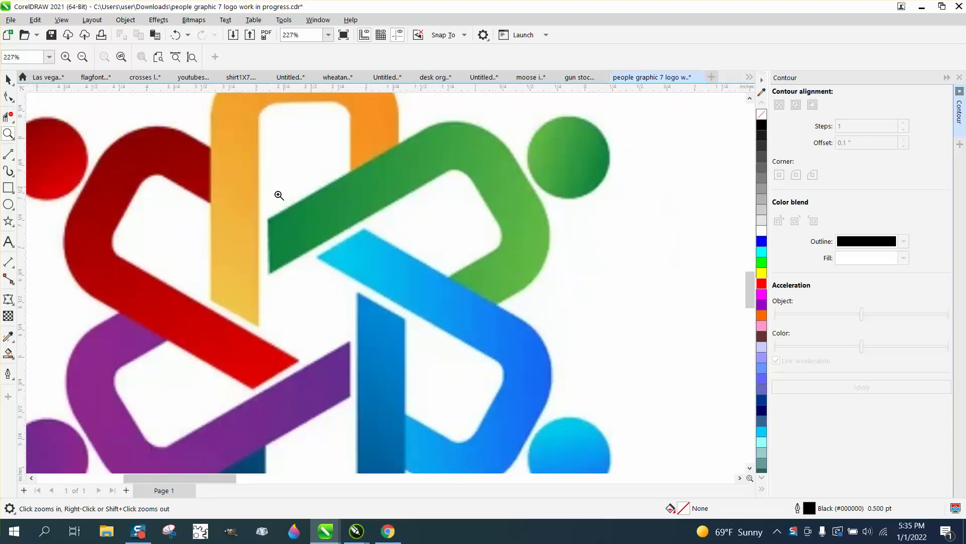
pyautogui.scroll(-1, 230, 255)
pyautogui.scroll(-3, 226, 261)
pyautogui.scroll(-1, 586, 277)
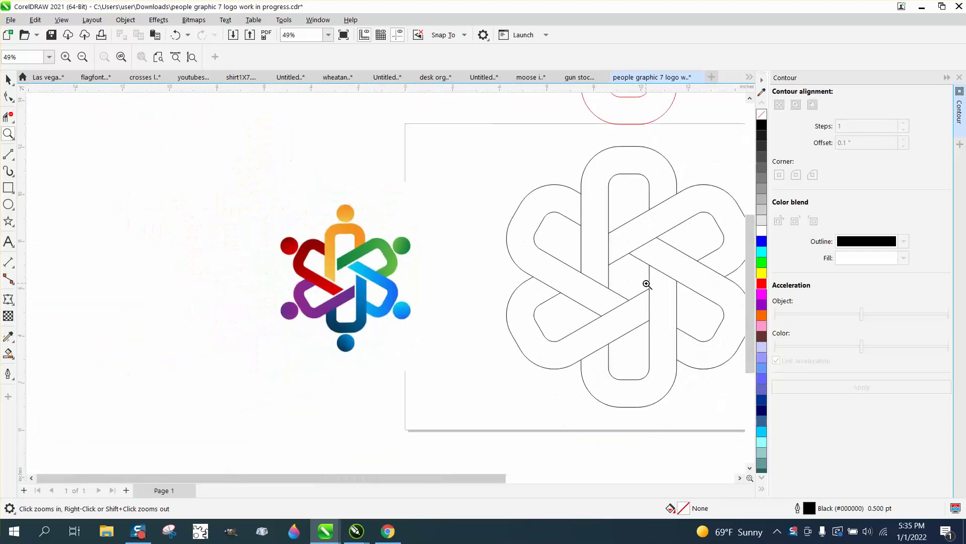
pyautogui.scroll(-2, 586, 275)
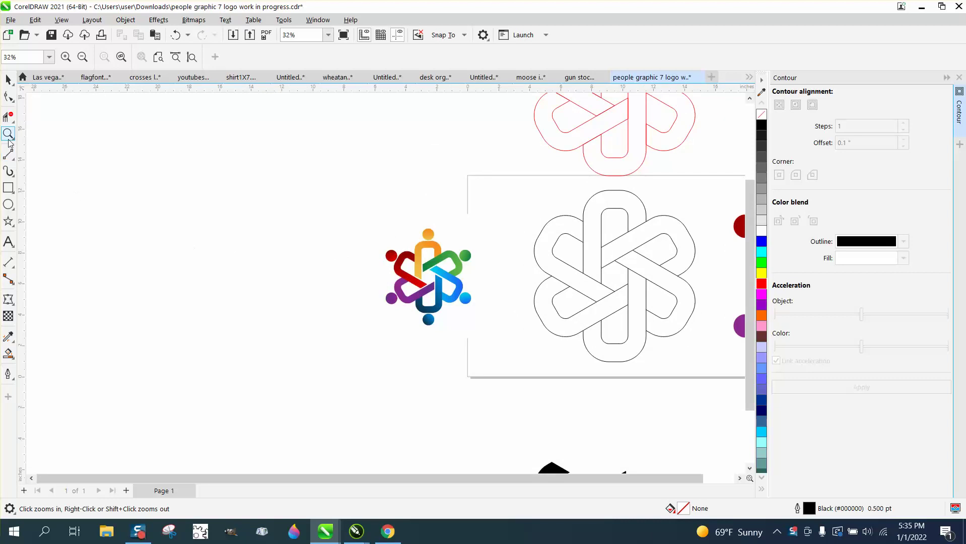
pyautogui.click(742, 364)
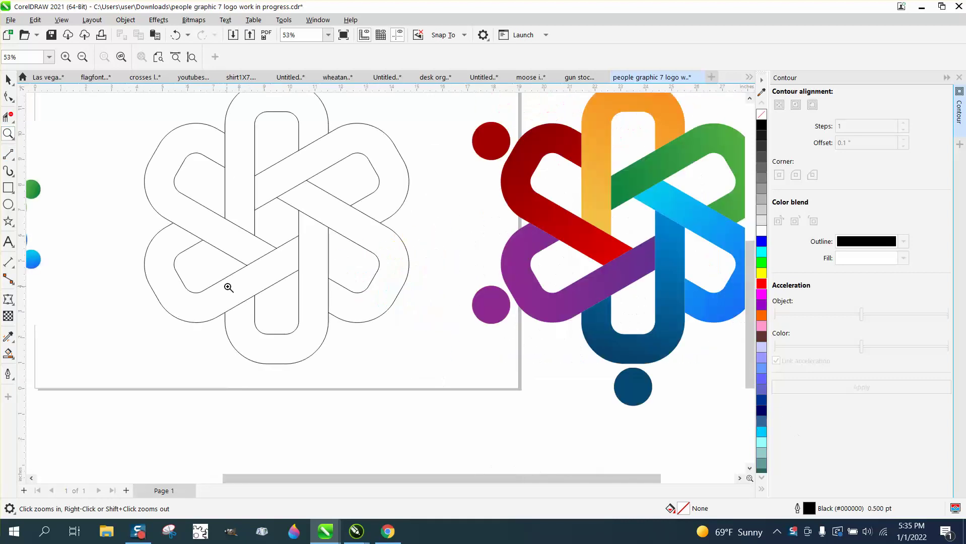
pyautogui.scroll(-1, 313, 284)
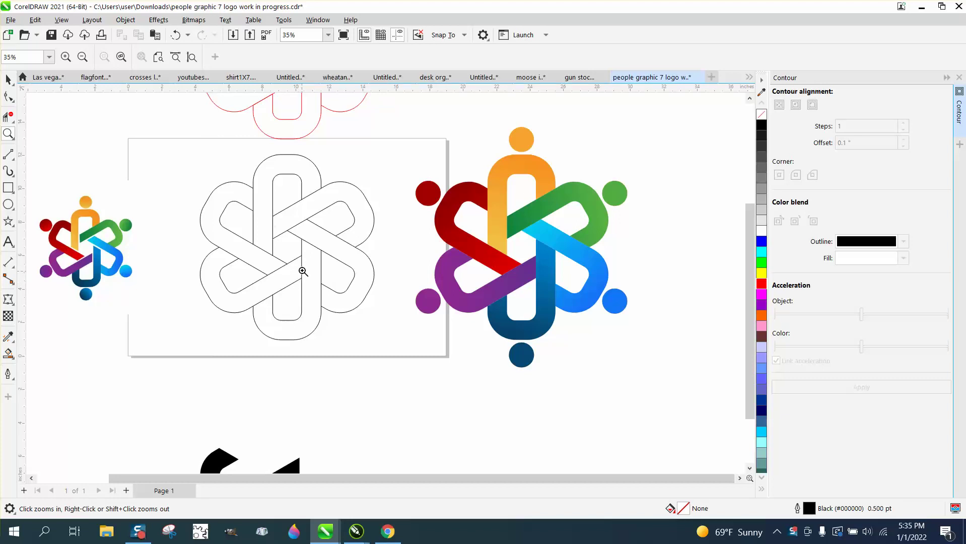
pyautogui.click(8, 187)
pyautogui.moveTo(176, 186)
pyautogui.mouseDown()
pyautogui.moveTo(179, 222)
pyautogui.moveTo(293, 274)
pyautogui.mouseUp()
pyautogui.click(8, 80)
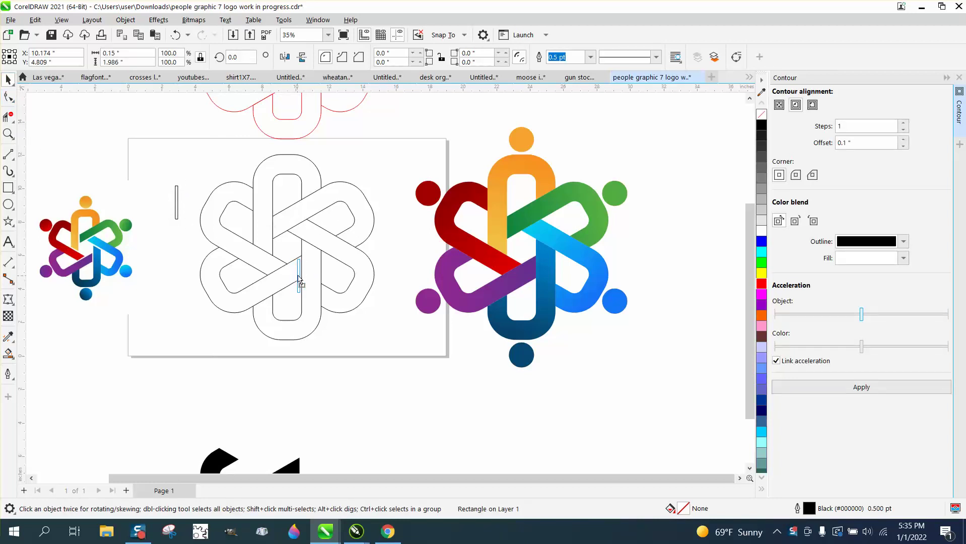
pyautogui.click(8, 134)
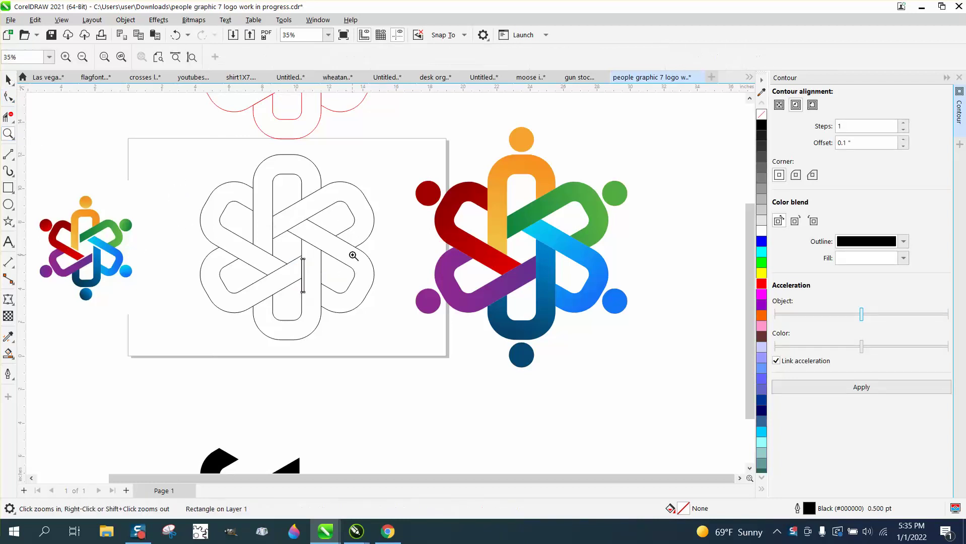
pyautogui.moveTo(292, 261); pyautogui.dragTo(381, 319)
pyautogui.click(8, 80)
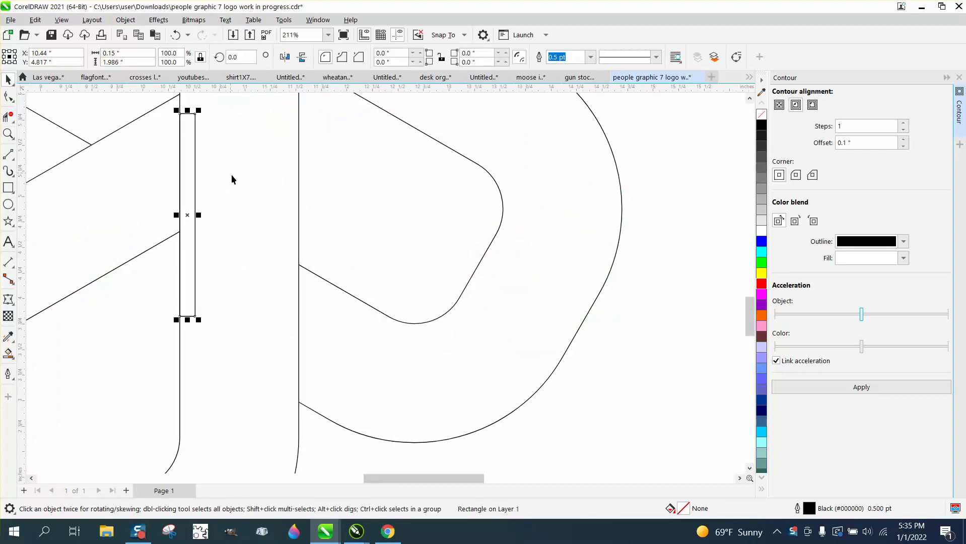
pyautogui.moveTo(198, 216)
pyautogui.mouseDown()
pyautogui.moveTo(175, 210)
pyautogui.moveTo(172, 197)
pyautogui.mouseUp()
pyautogui.scroll(-2, 342, 297)
pyautogui.scroll(-3, 342, 297)
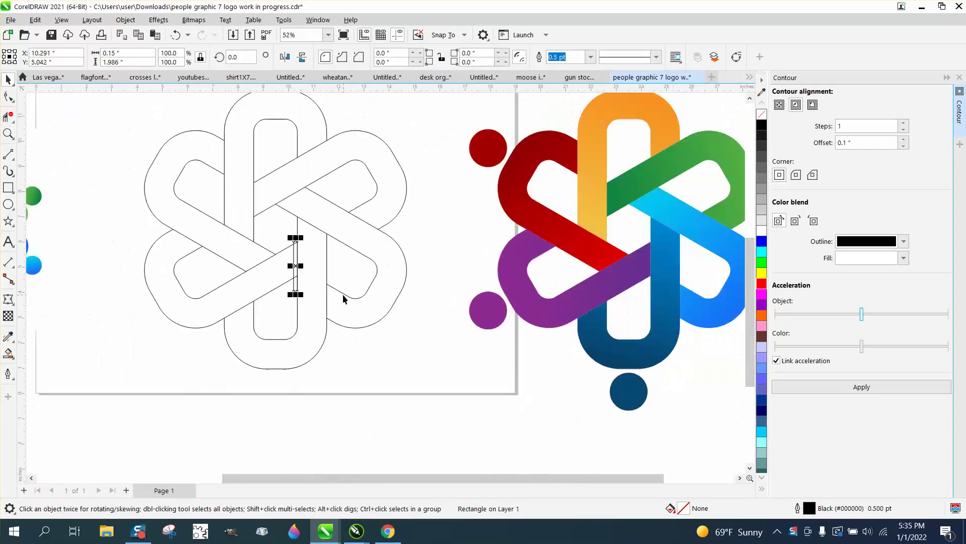
pyautogui.scroll(-1, 338, 292)
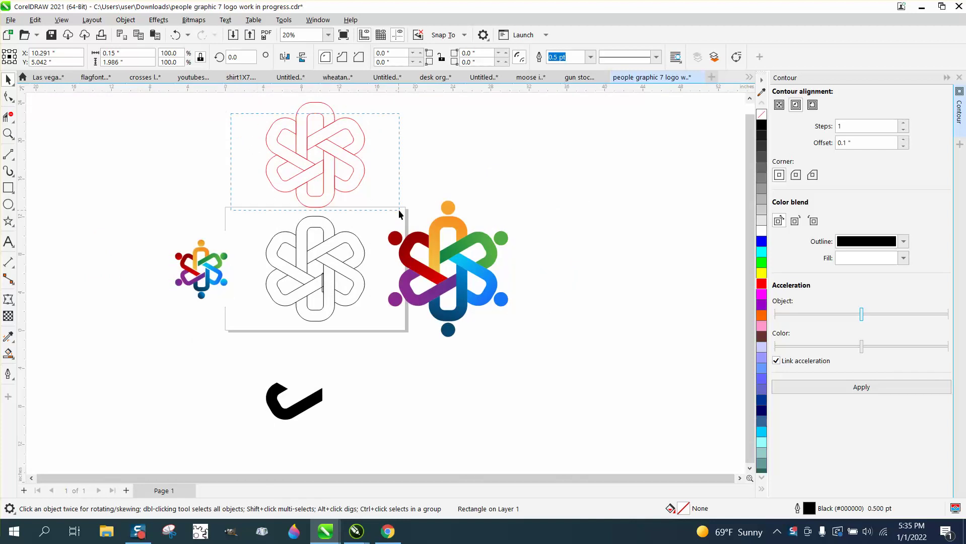
# - Delete the red outline copy sitting above the page
pyautogui.moveTo(231, 108); pyautogui.dragTo(409, 213)
pyautogui.press('Delete')
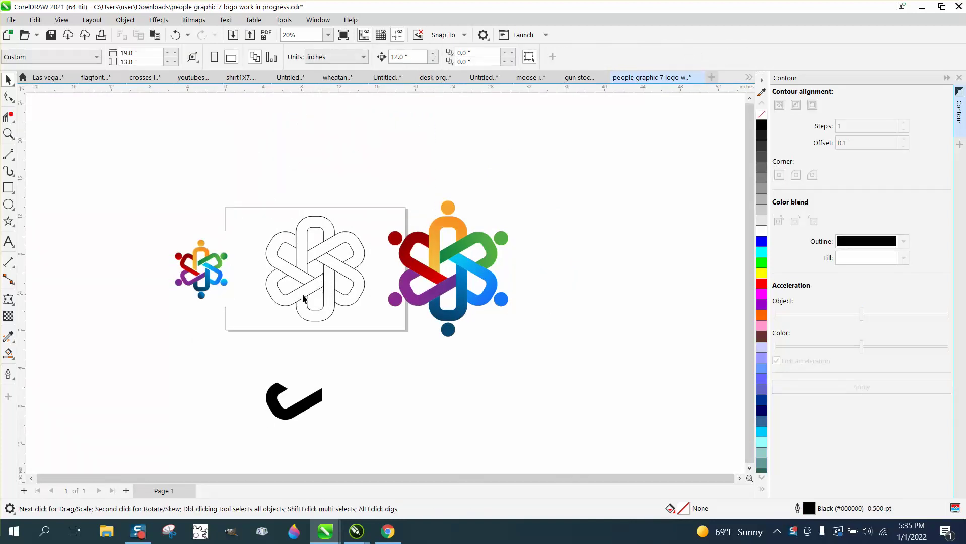
pyautogui.click(314, 229)
pyautogui.click(280, 157)
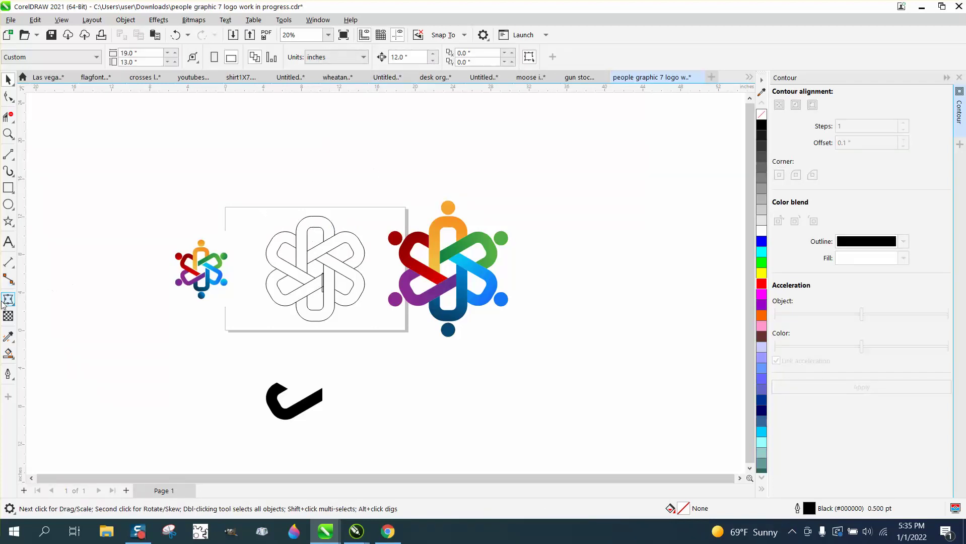
# - Smart-fill one loop section as a black hook shape, then move the outline knot above the page
pyautogui.click(9, 354)
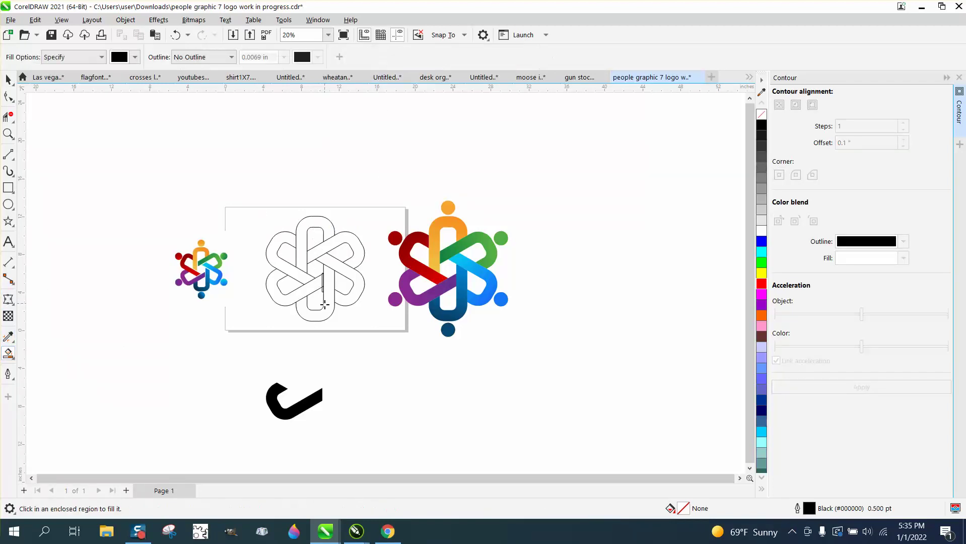
pyautogui.click(294, 294)
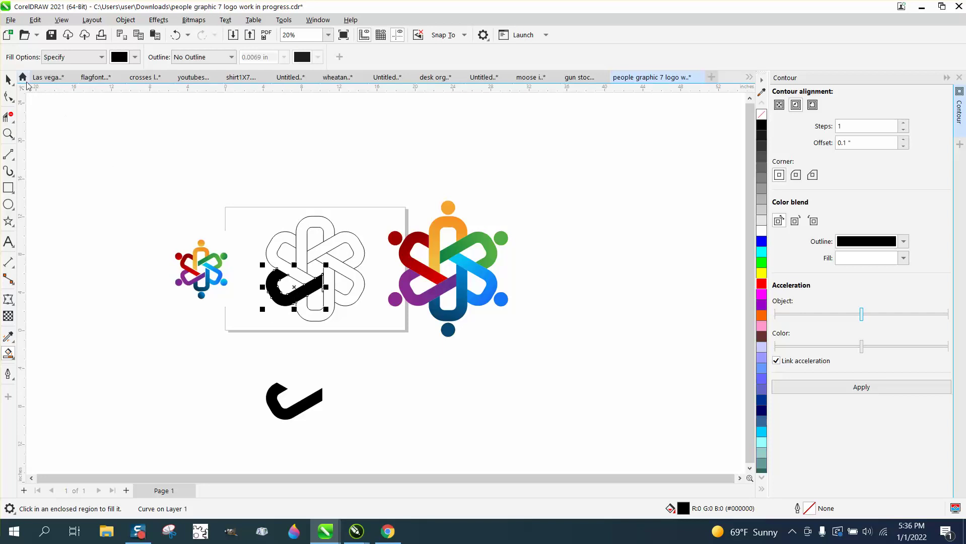
pyautogui.click(8, 79)
pyautogui.click(316, 219)
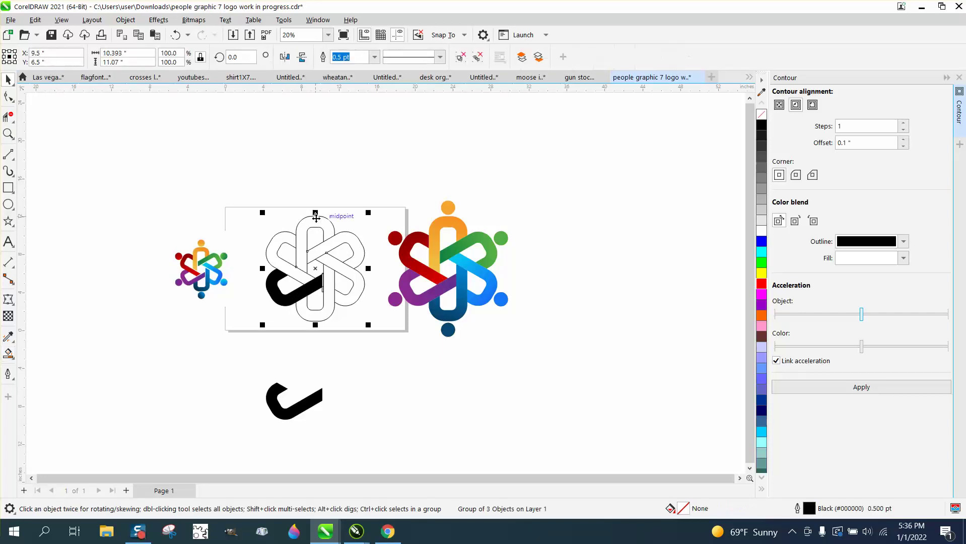
pyautogui.moveTo(316, 218); pyautogui.dragTo(316, 104)
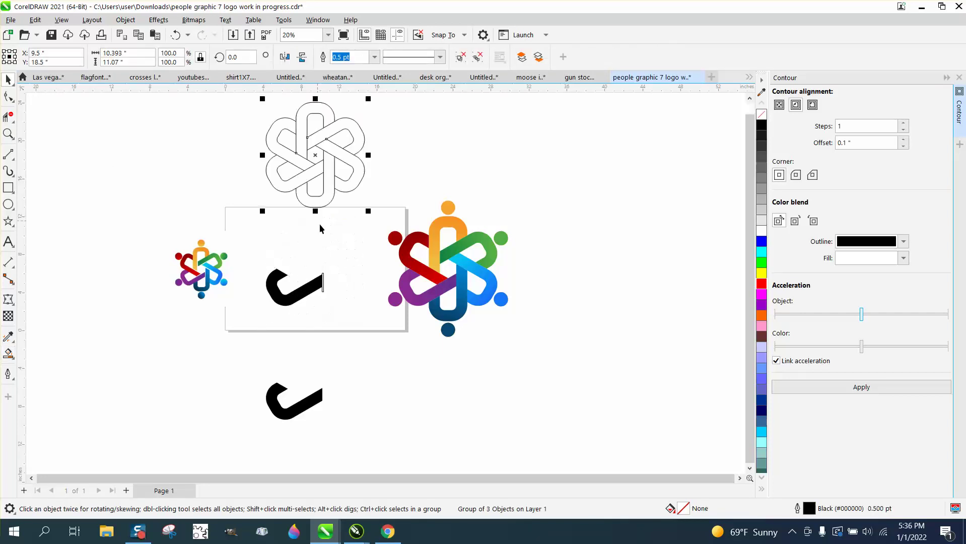
# - Shift the centre bar up with the knot and drag a horizontal guideline onto the drawing
pyautogui.click(322, 286)
pyautogui.hotkey('ctrl', 'r')
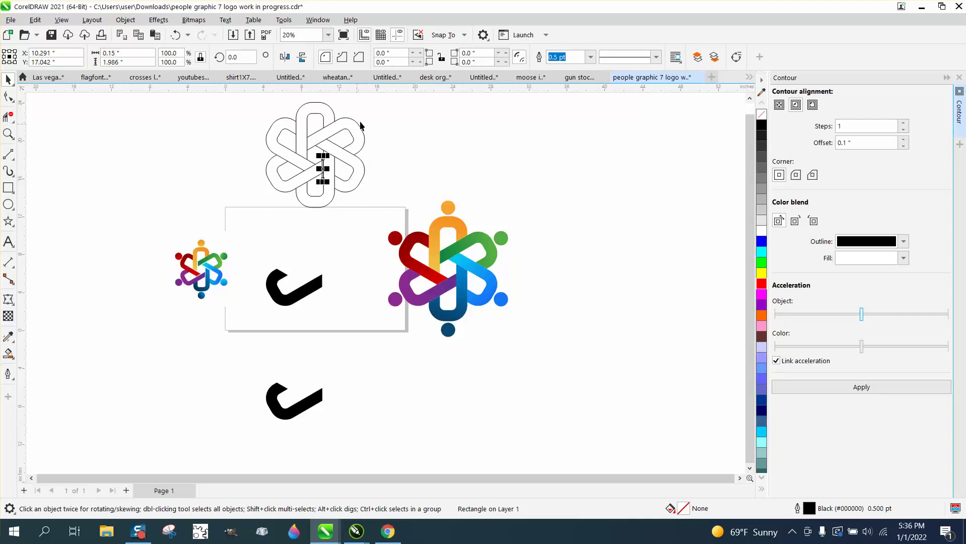
pyautogui.moveTo(382, 122); pyautogui.dragTo(372, 182)
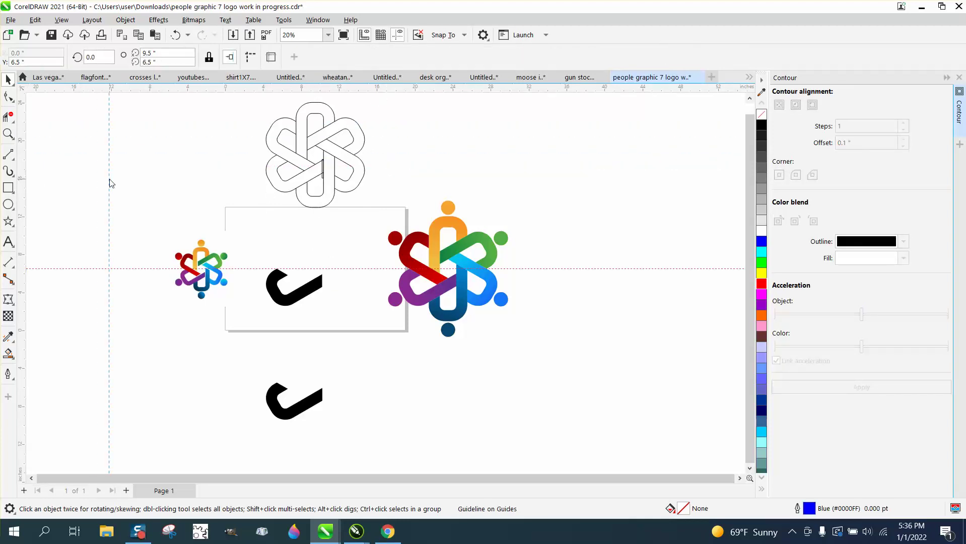
# - Add a vertical guide and set the black hook's rotation centre on the guide crossing
pyautogui.hotkey('ctrl', 'd')
pyautogui.click(291, 302)
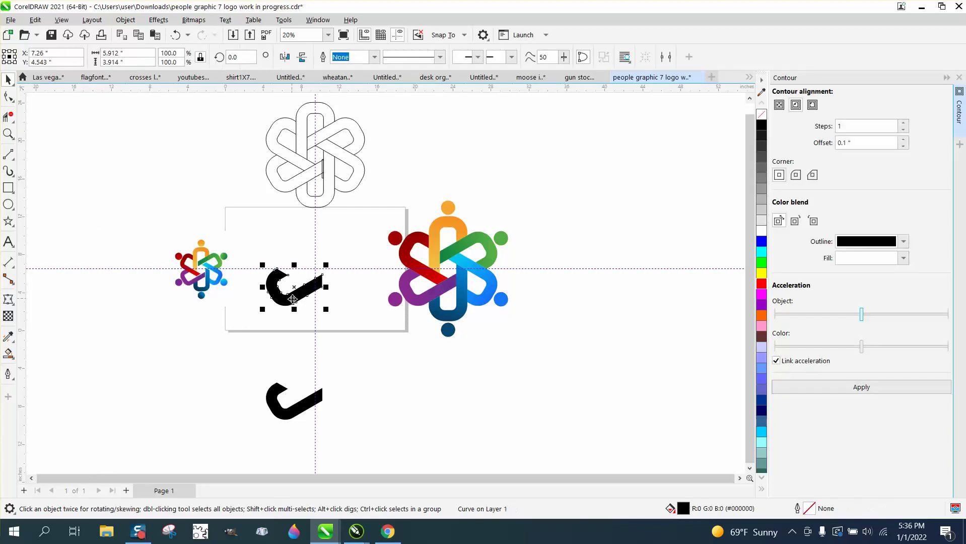
pyautogui.click(8, 134)
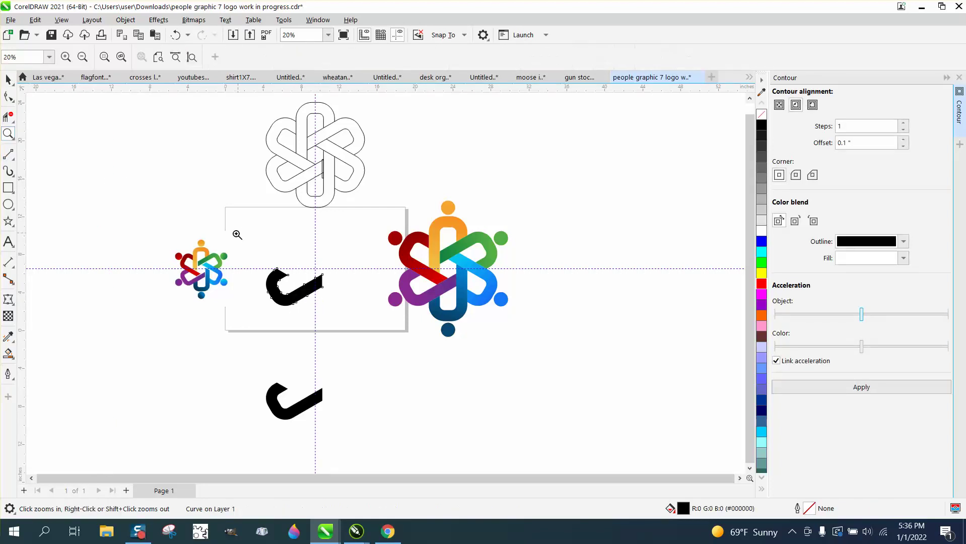
pyautogui.moveTo(240, 234); pyautogui.dragTo(434, 350)
pyautogui.click(8, 80)
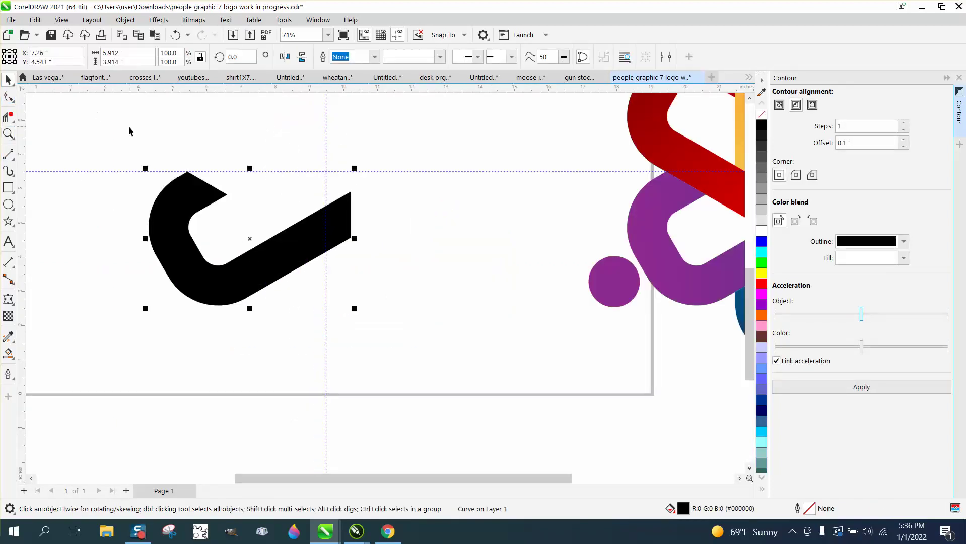
pyautogui.click(250, 238)
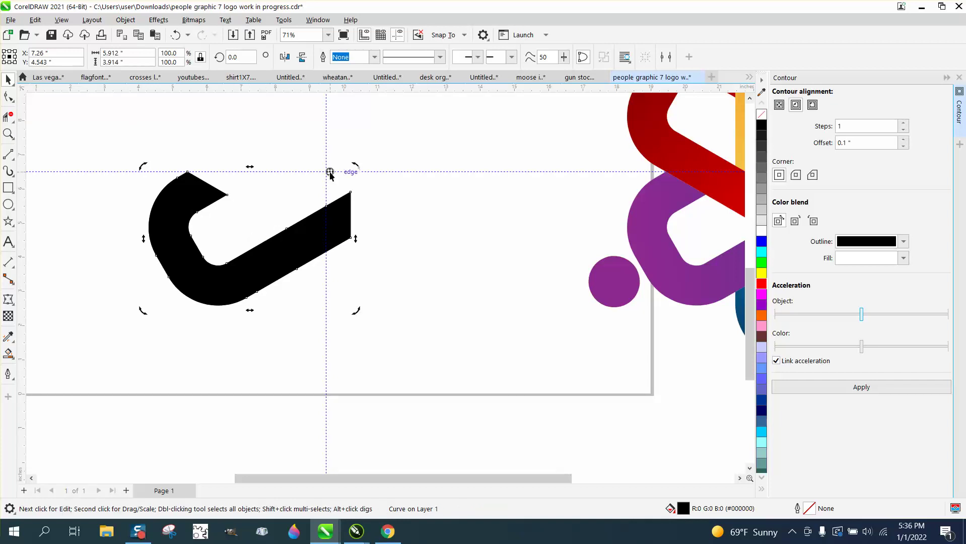
pyautogui.moveTo(329, 171); pyautogui.dragTo(326, 171)
pyautogui.click(309, 225)
pyautogui.write('60')
# - Duplicate the hook at 60° steps around the centre to complete the six-loop black knot
pyautogui.press('Return')
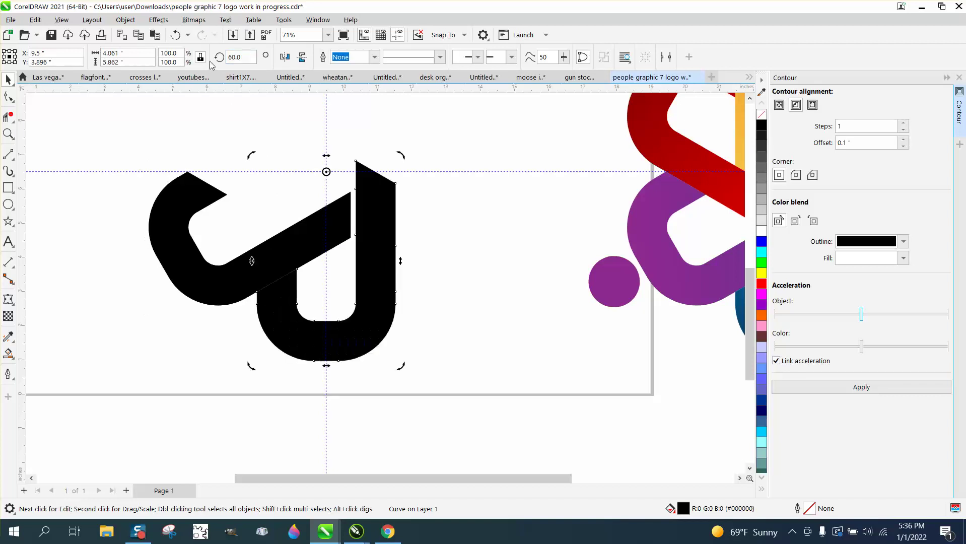
pyautogui.hotkey('ctrl', 'r')
pyautogui.hotkey('ctrl', 'r')
pyautogui.hotkey('ctrl', 'r')
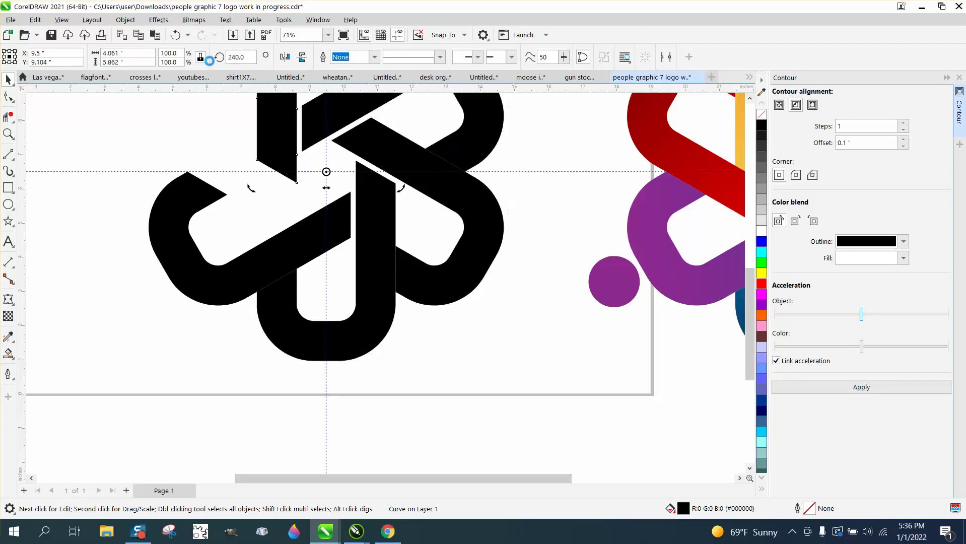
pyautogui.hotkey('ctrl', 'r')
pyautogui.scroll(-1, 231, 198)
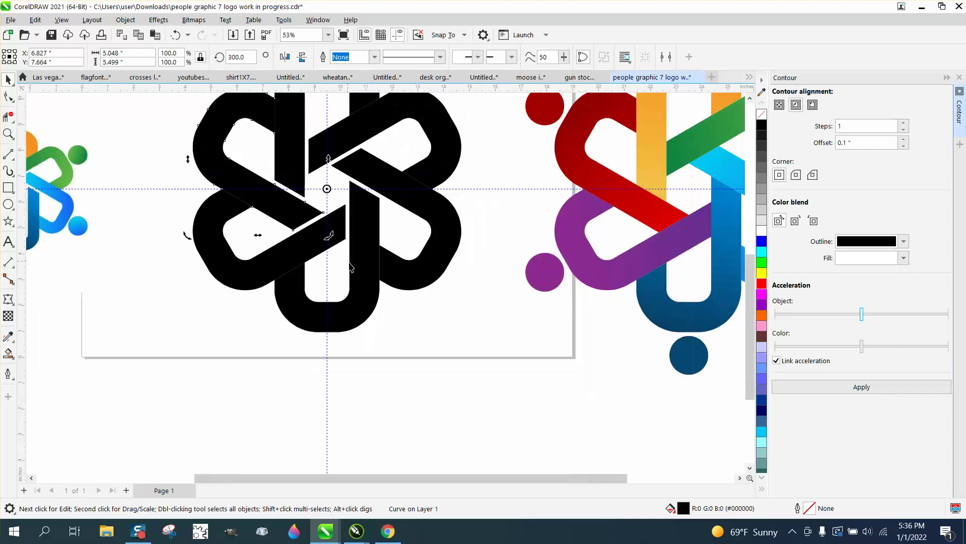
pyautogui.scroll(-1, 232, 197)
# - Eyedropper-fill the top loop orange and the upper-left loop red from the reference logo
pyautogui.click(209, 176)
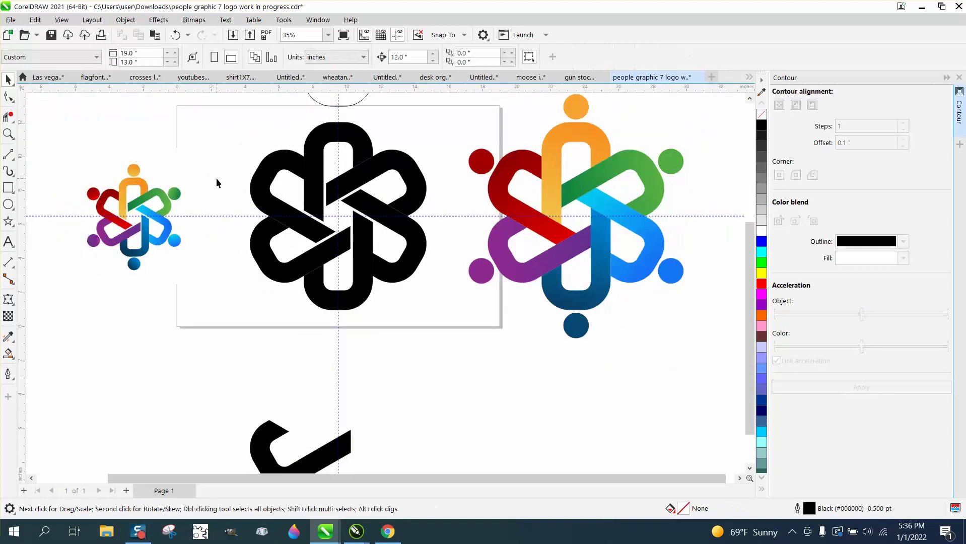
pyautogui.click(326, 145)
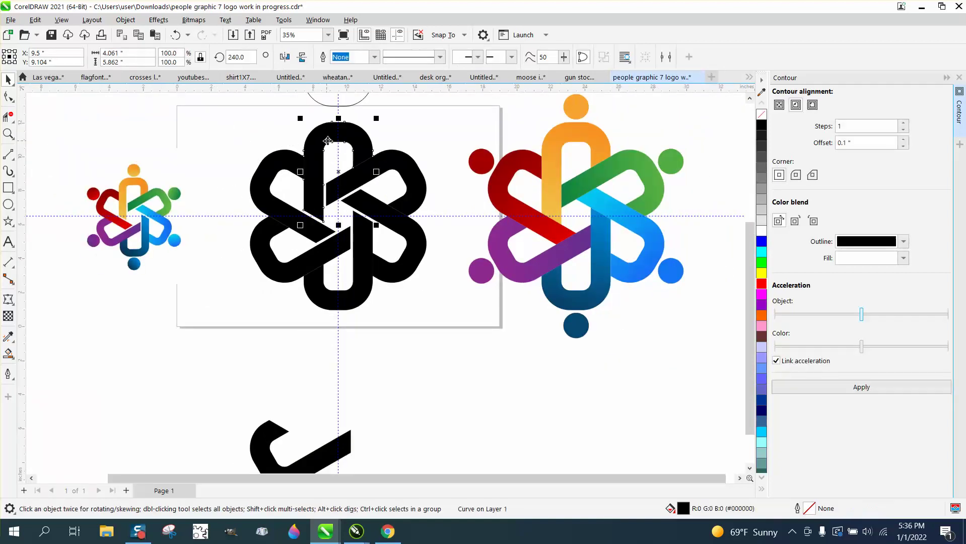
pyautogui.click(15, 343)
pyautogui.click(45, 337)
pyautogui.click(556, 143)
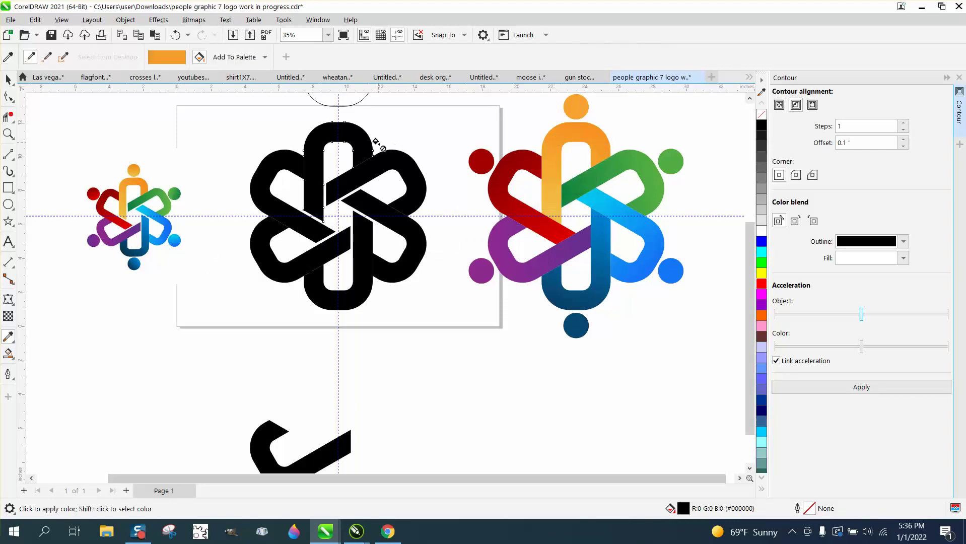
pyautogui.click(351, 137)
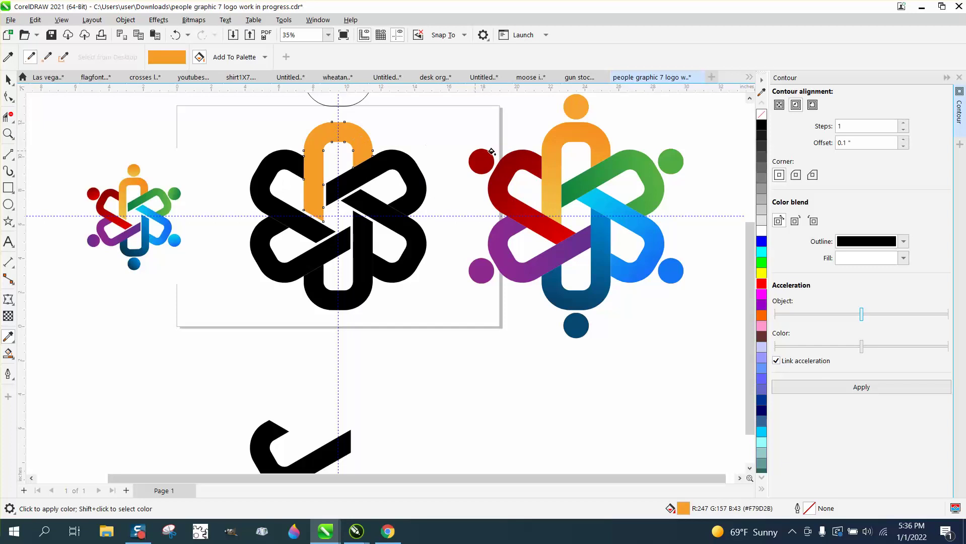
pyautogui.click(8, 78)
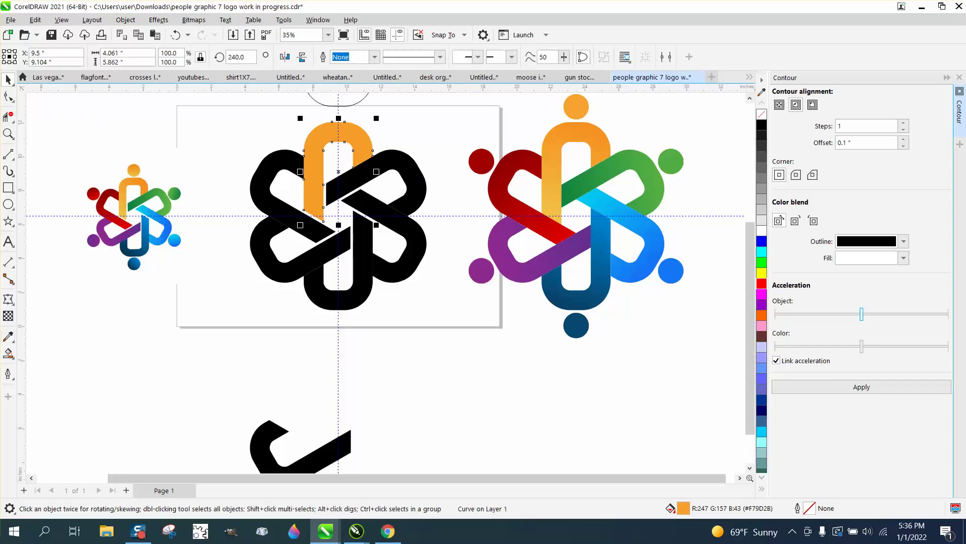
pyautogui.click(8, 337)
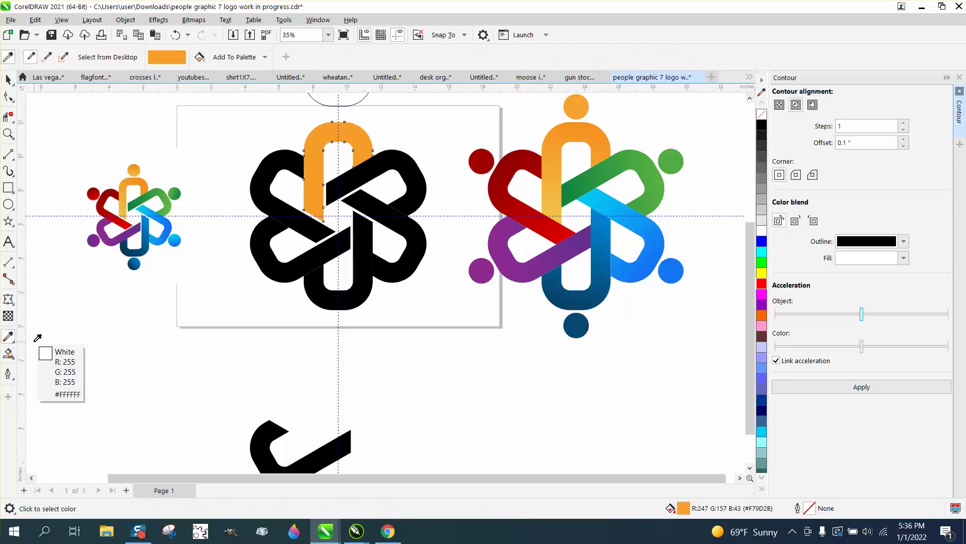
pyautogui.click(521, 207)
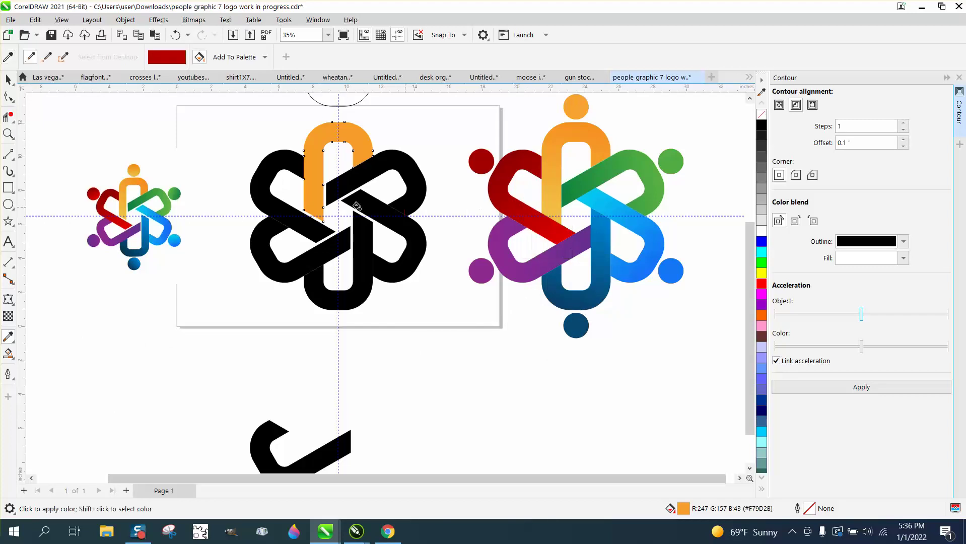
pyautogui.click(282, 157)
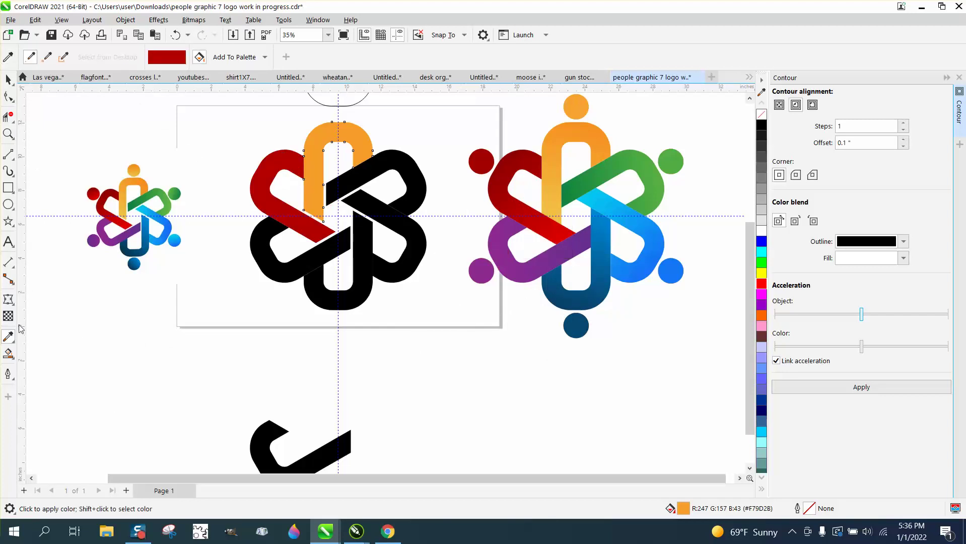
# - Fill the lower-left loop purple and the bottom U-shaped loop dark blue from the reference
pyautogui.click(8, 80)
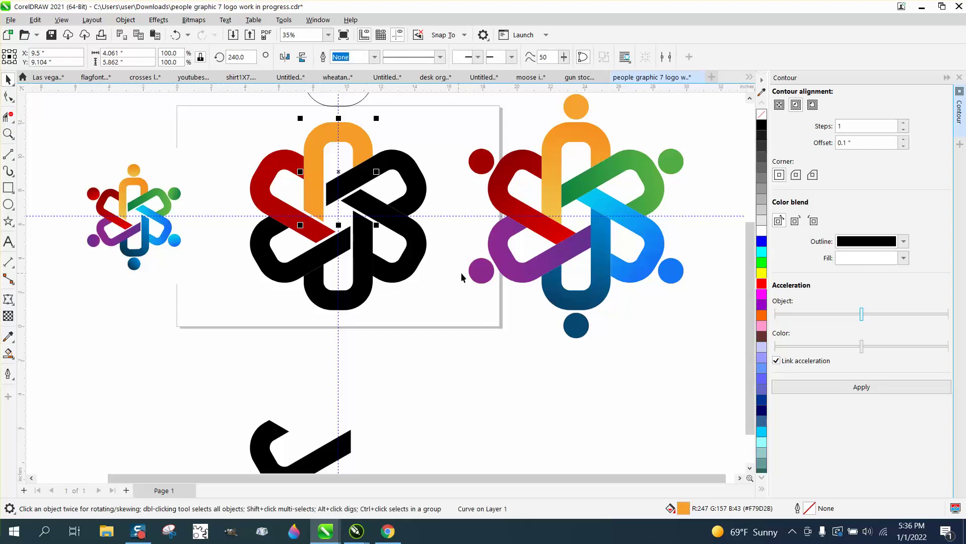
pyautogui.click(10, 353)
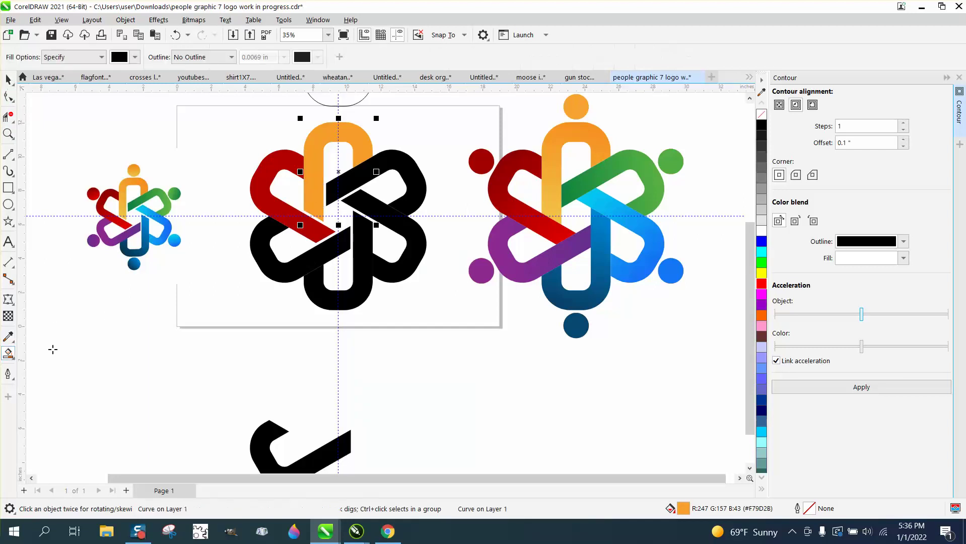
pyautogui.click(9, 337)
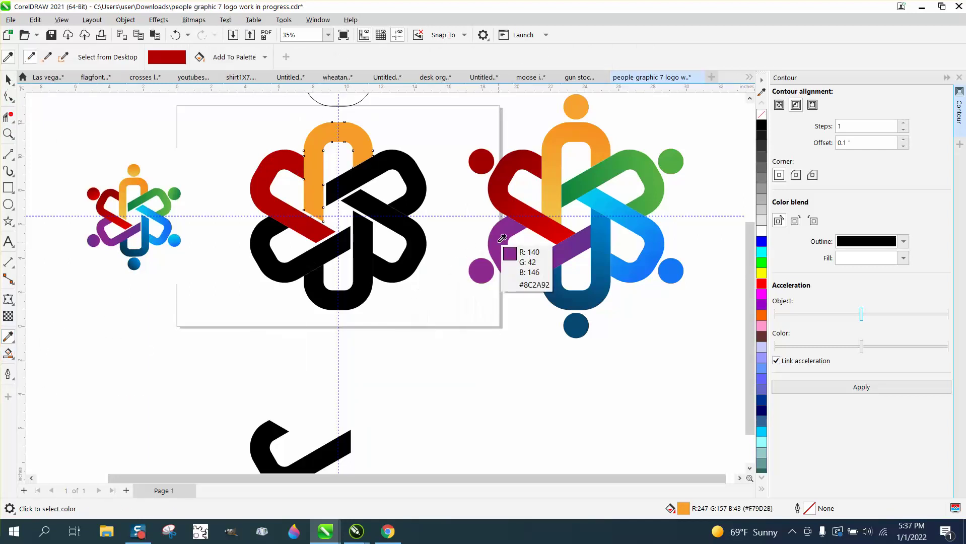
pyautogui.click(507, 257)
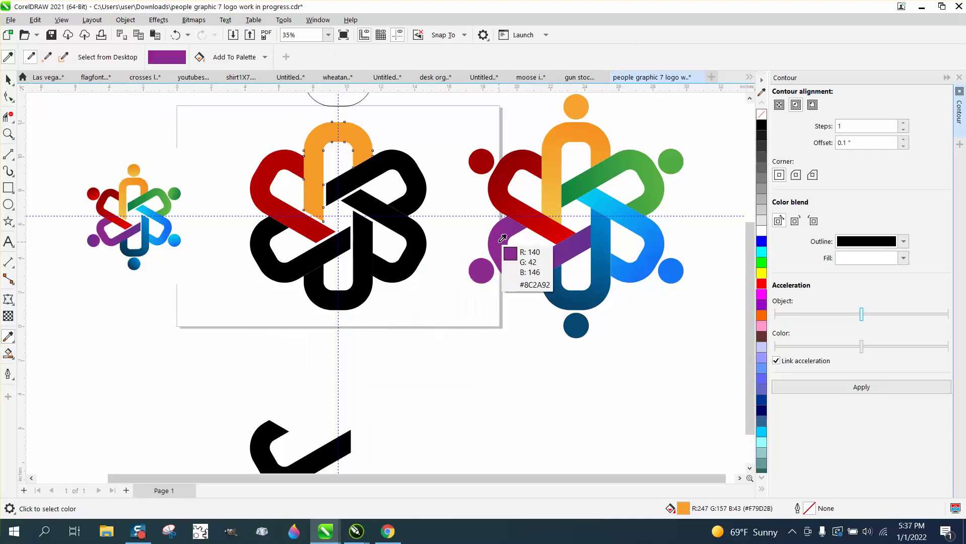
pyautogui.click(263, 252)
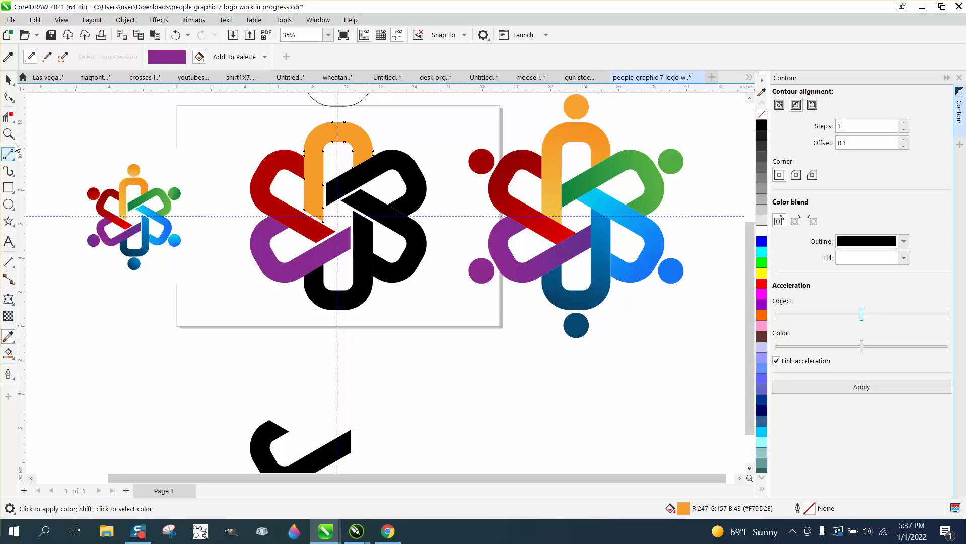
pyautogui.click(8, 79)
pyautogui.click(8, 353)
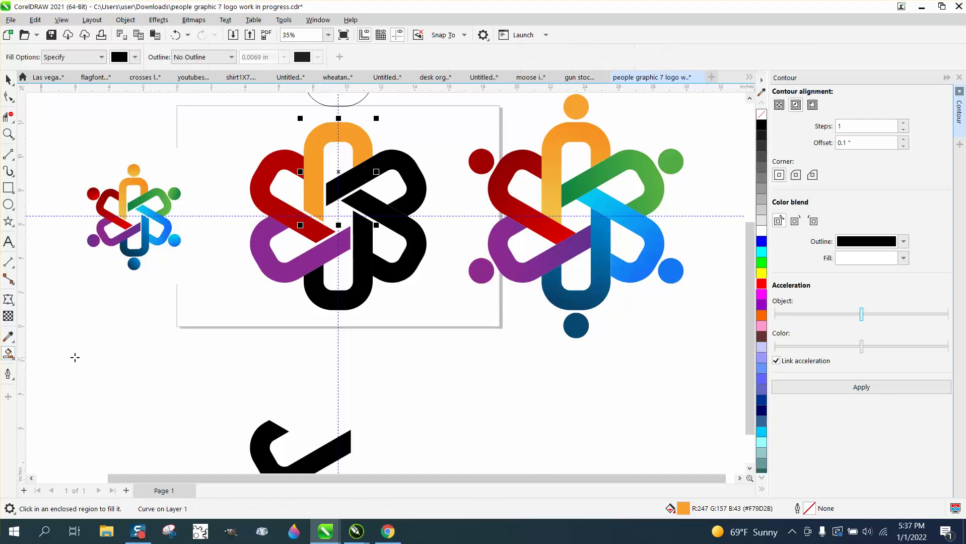
pyautogui.click(14, 343)
pyautogui.click(71, 352)
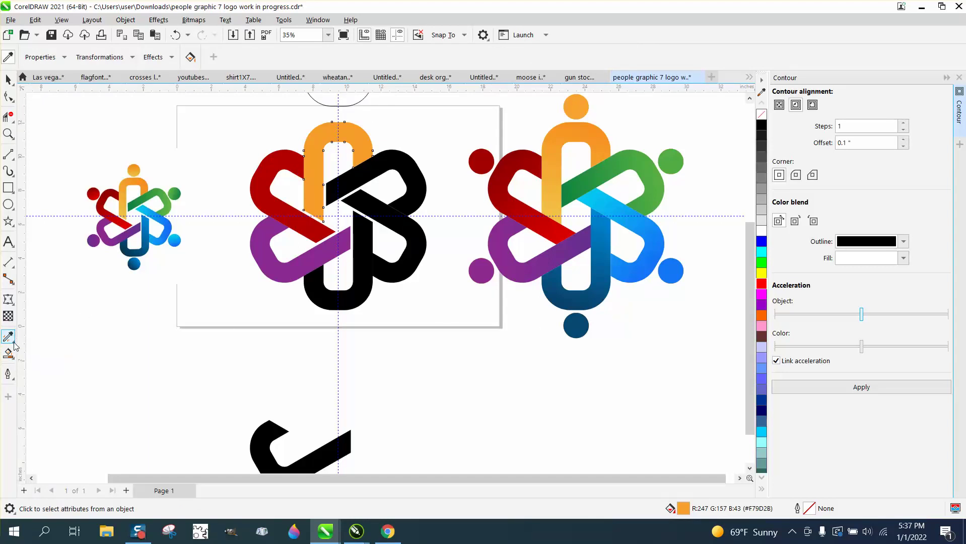
pyautogui.click(14, 342)
pyautogui.click(66, 337)
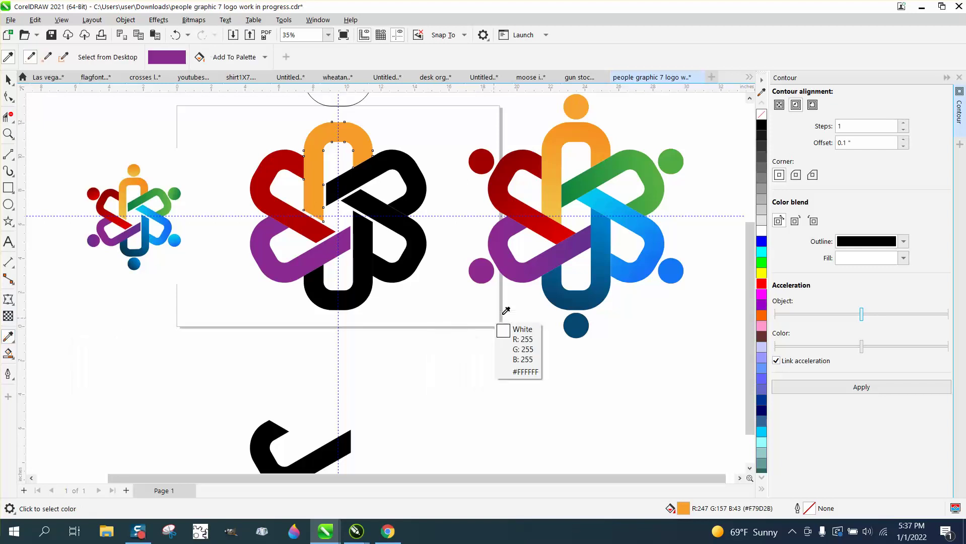
pyautogui.click(567, 276)
pyautogui.click(355, 291)
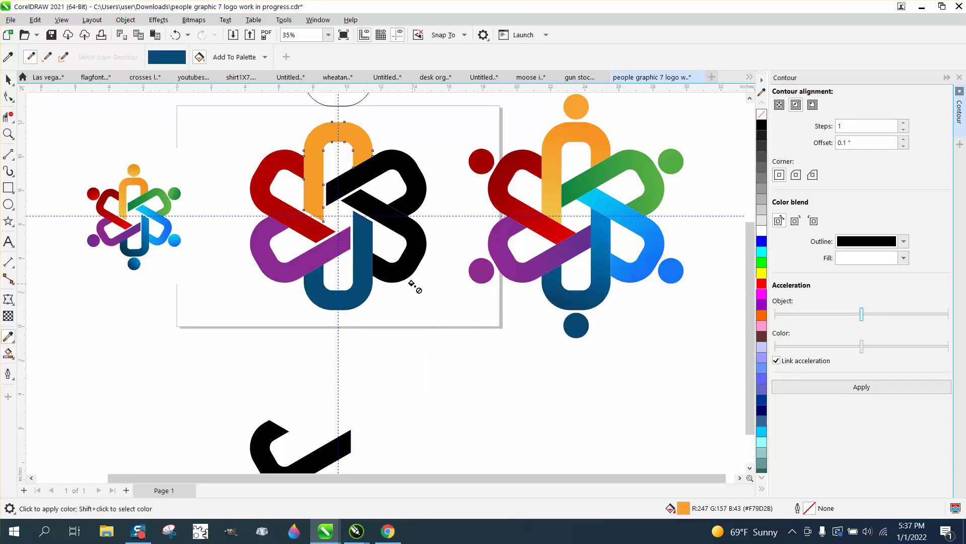
# - Undo an accidental deletion of the orange loop, then fill the lower-right loop bright blue
pyautogui.press('Delete')
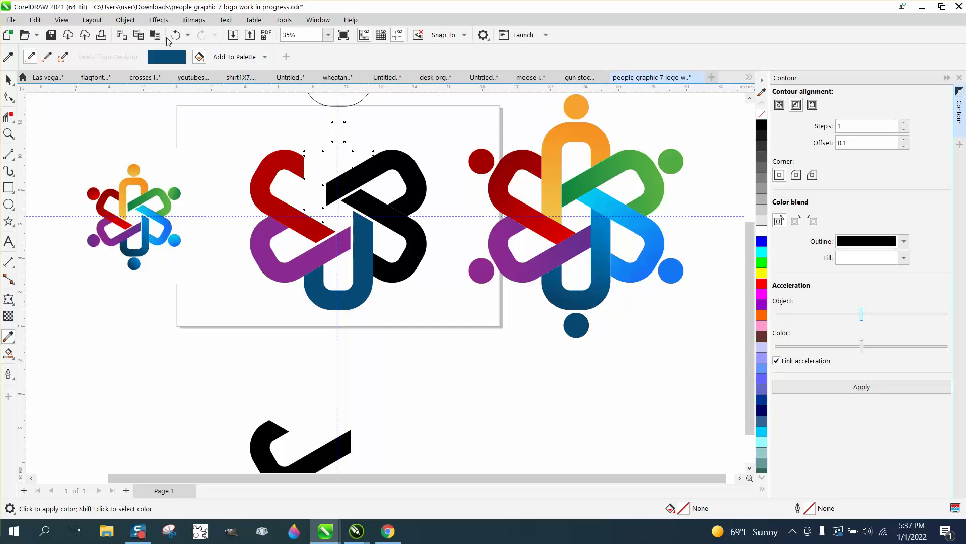
pyautogui.click(175, 34)
pyautogui.click(8, 79)
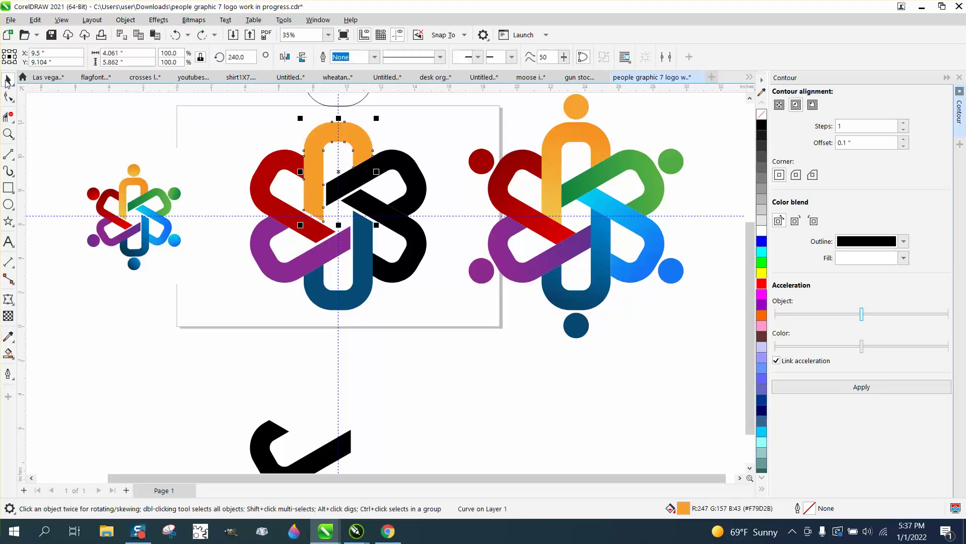
pyautogui.click(9, 337)
pyautogui.click(68, 337)
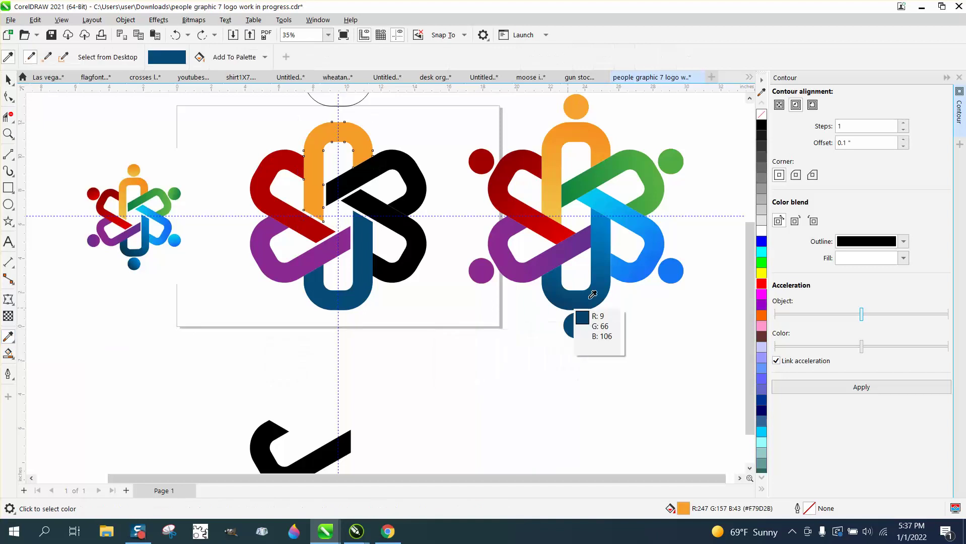
pyautogui.click(626, 268)
pyautogui.click(418, 250)
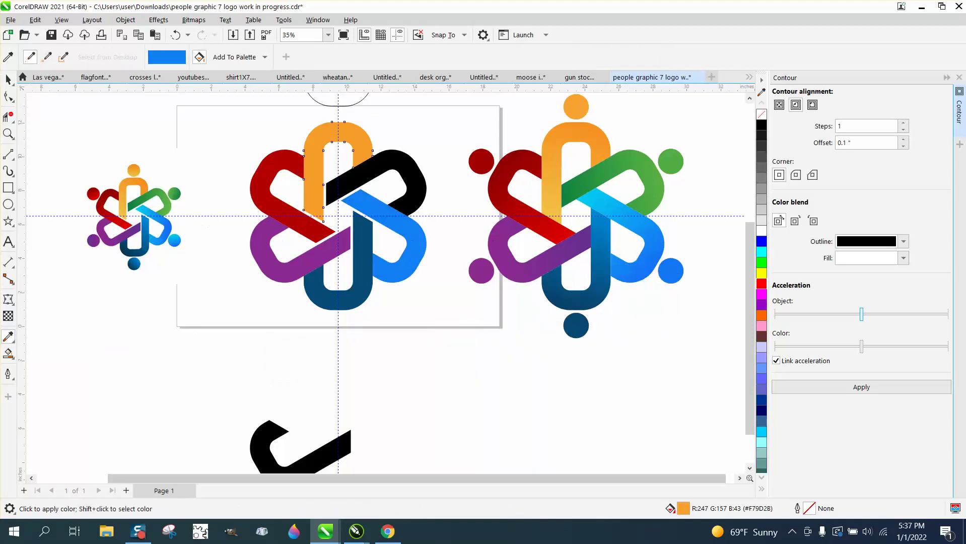
# - Fill the remaining black arc with green sampled from the reference logo
pyautogui.click(7, 80)
pyautogui.click(366, 149)
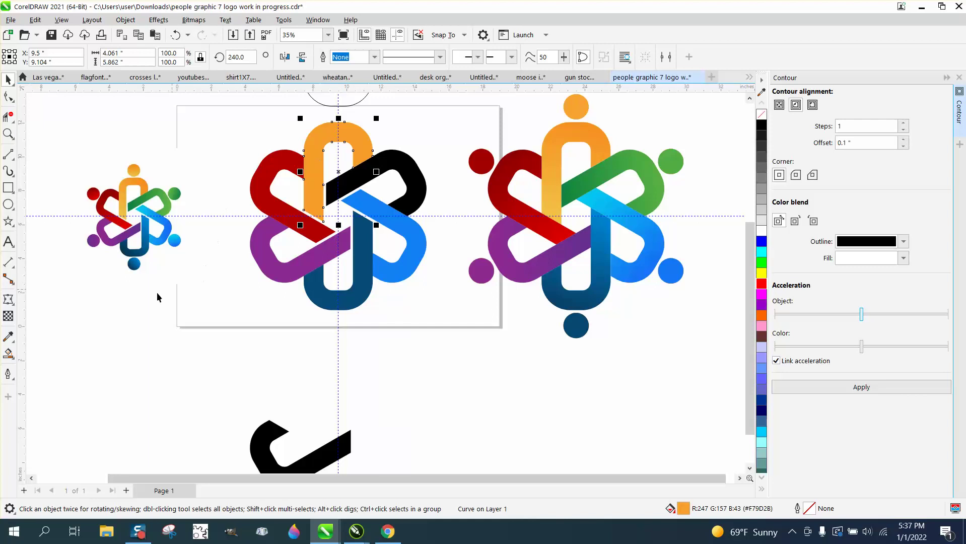
pyautogui.click(11, 355)
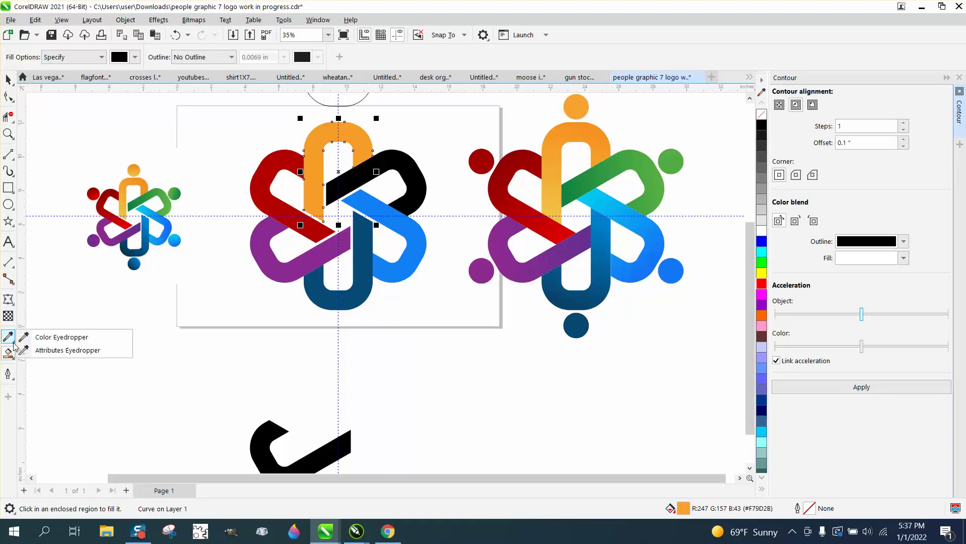
pyautogui.click(43, 337)
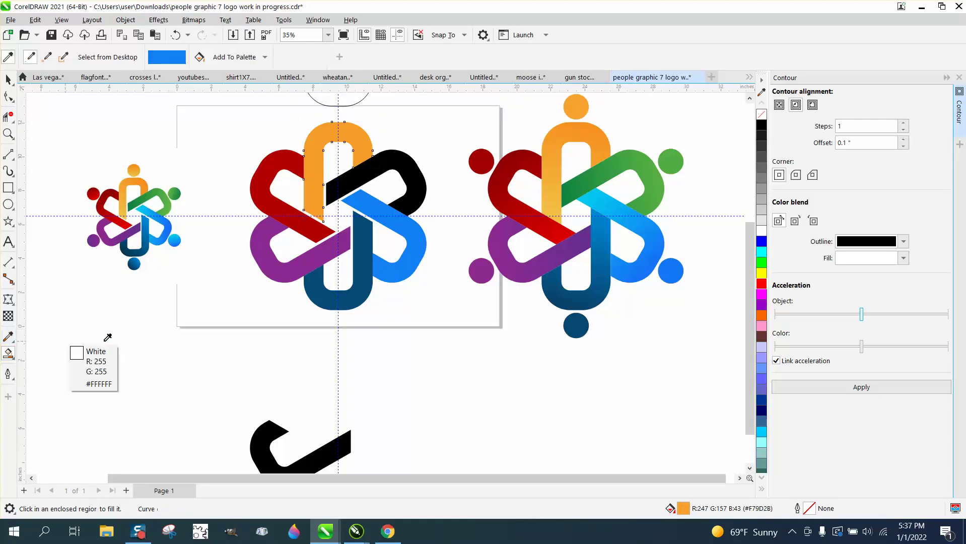
pyautogui.click(653, 189)
pyautogui.click(416, 179)
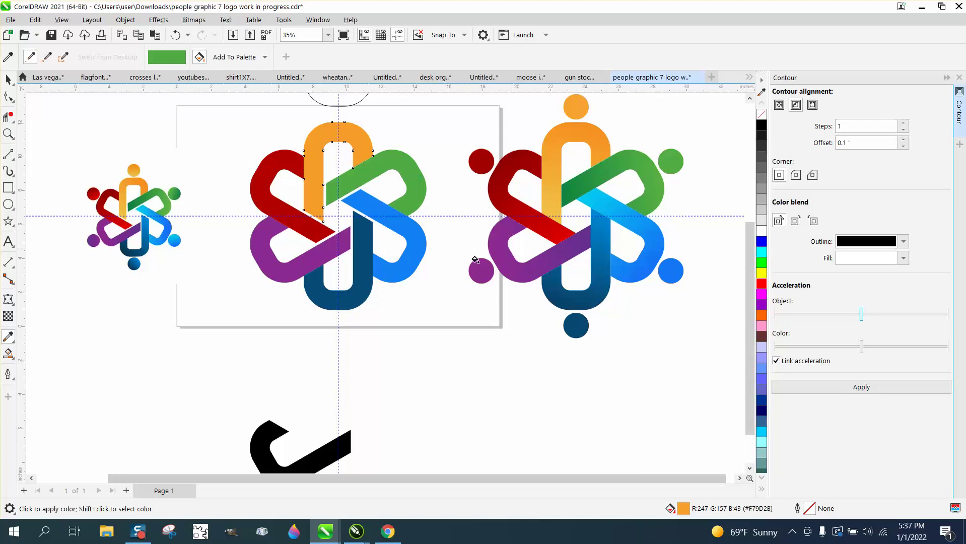
pyautogui.scroll(-1, 163, 292)
pyautogui.scroll(-1, 82, 219)
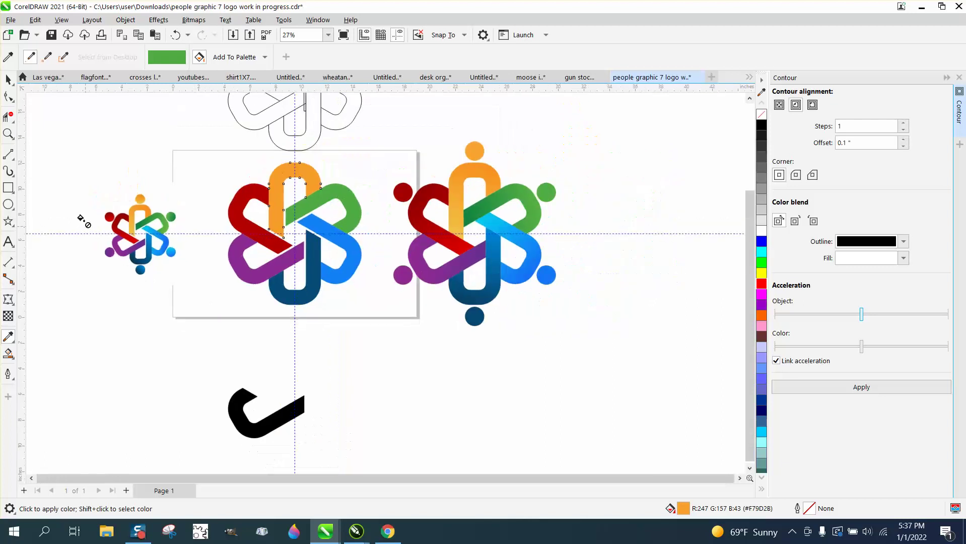
# - Delete the unfilled black outline knot sitting above the coloured logos
pyautogui.click(8, 134)
pyautogui.moveTo(104, 207); pyautogui.dragTo(197, 261)
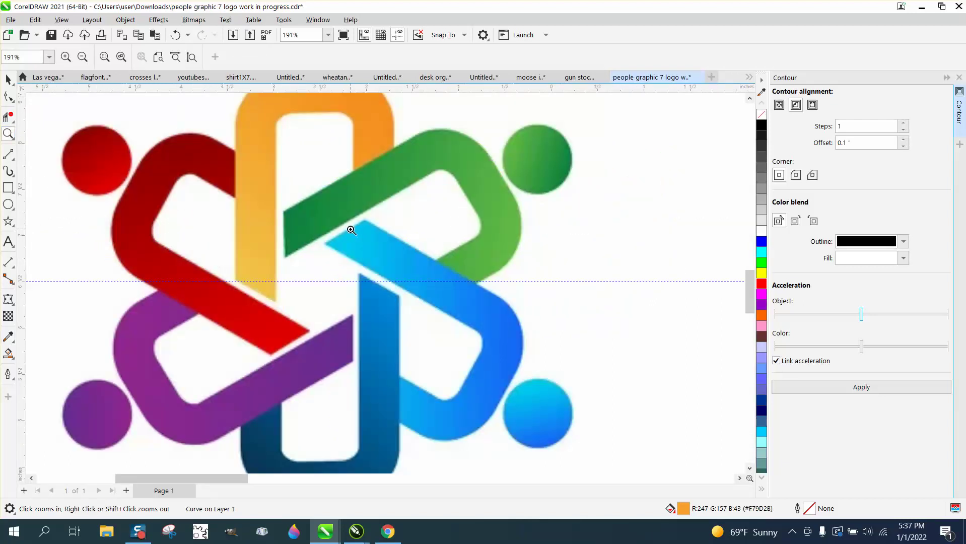
pyautogui.scroll(-3, 343, 235)
pyautogui.scroll(-3, 372, 289)
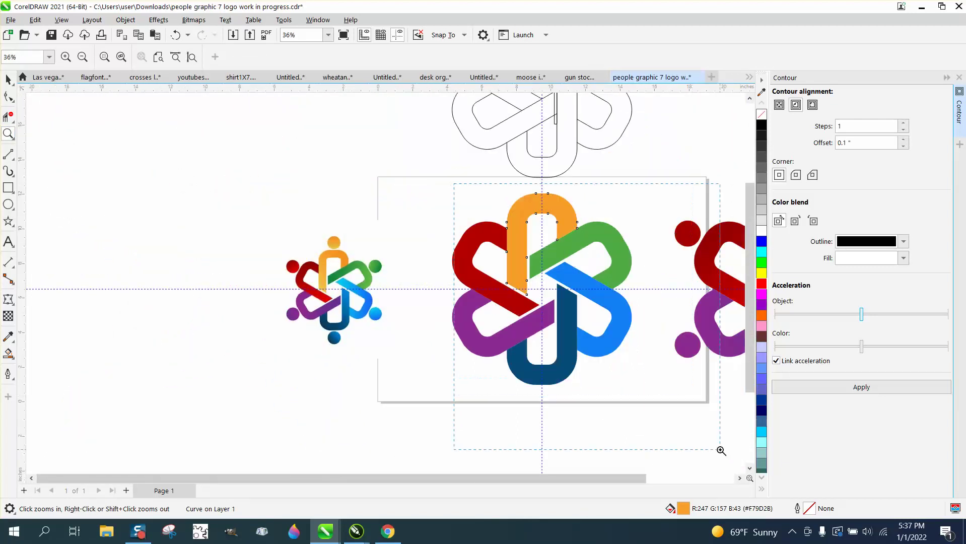
pyautogui.scroll(3, 642, 435)
pyautogui.scroll(-3, 483, 385)
pyautogui.scroll(-2, 324, 310)
pyautogui.scroll(-1, 239, 270)
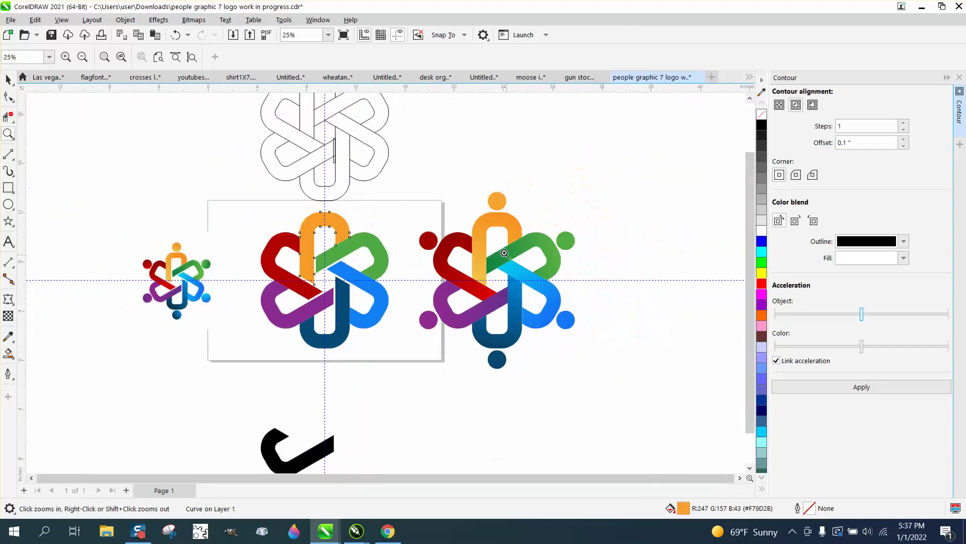
pyautogui.click(8, 79)
pyautogui.scroll(-2, 385, 242)
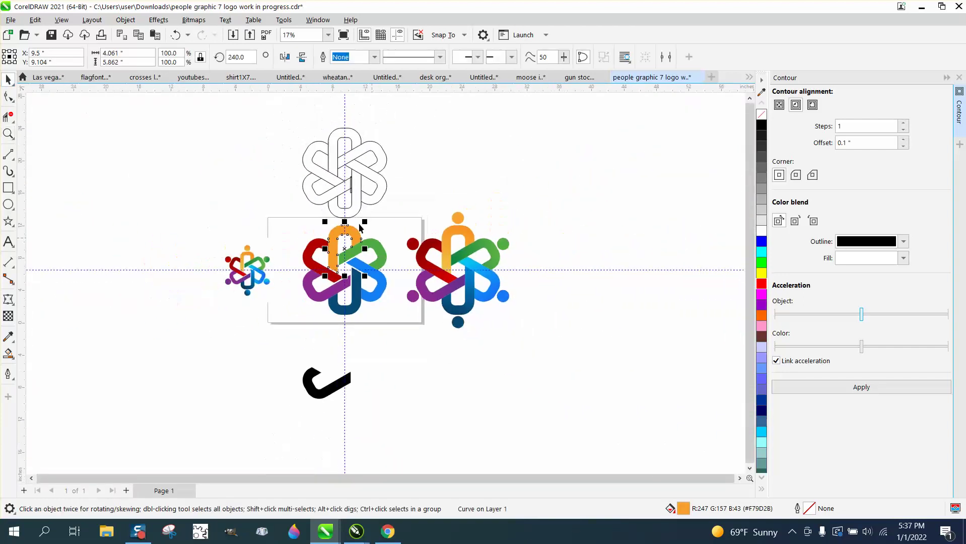
pyautogui.click(400, 216)
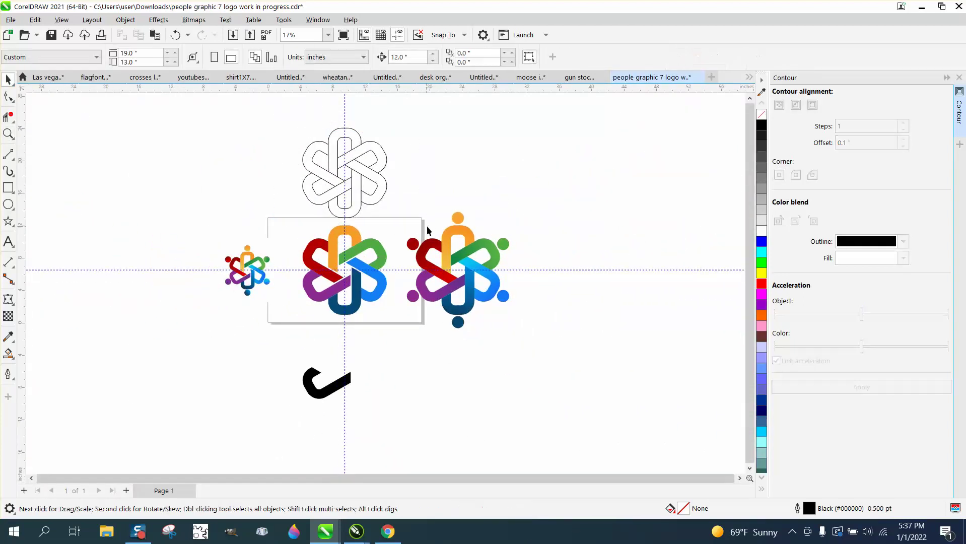
pyautogui.click(338, 173)
pyautogui.press('Delete')
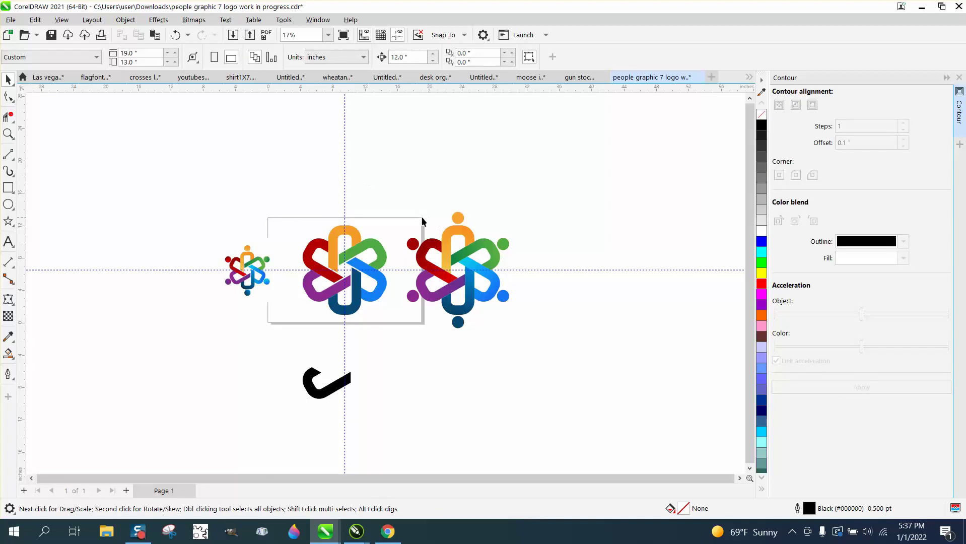
# - Draw a circle over the reference logo's orange head and resize it to match exactly
pyautogui.click(9, 202)
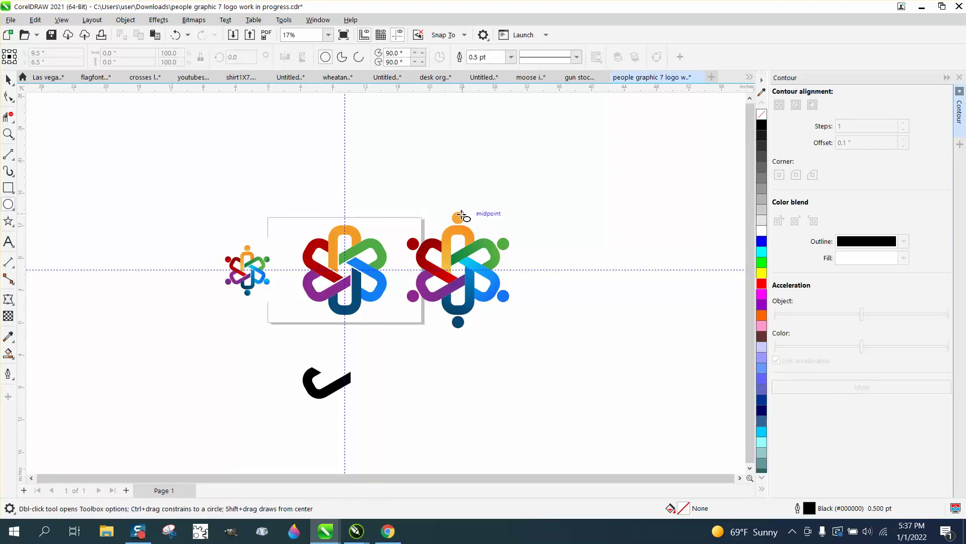
pyautogui.click(9, 134)
pyautogui.moveTo(464, 215); pyautogui.dragTo(509, 245)
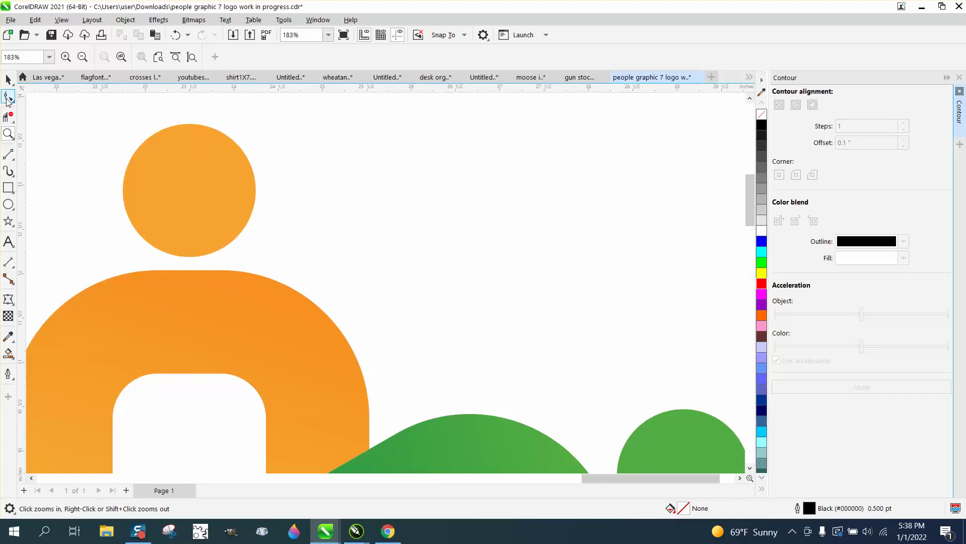
pyautogui.click(9, 203)
pyautogui.moveTo(243, 154)
pyautogui.mouseDown()
pyautogui.moveTo(191, 223)
pyautogui.moveTo(122, 273)
pyautogui.mouseUp()
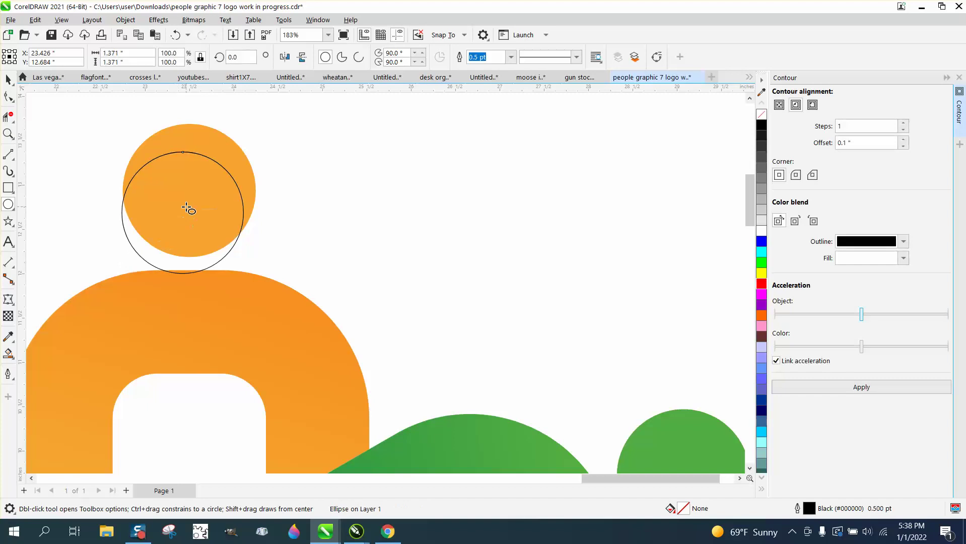
pyautogui.press('space')
pyautogui.moveTo(188, 207); pyautogui.dragTo(195, 196)
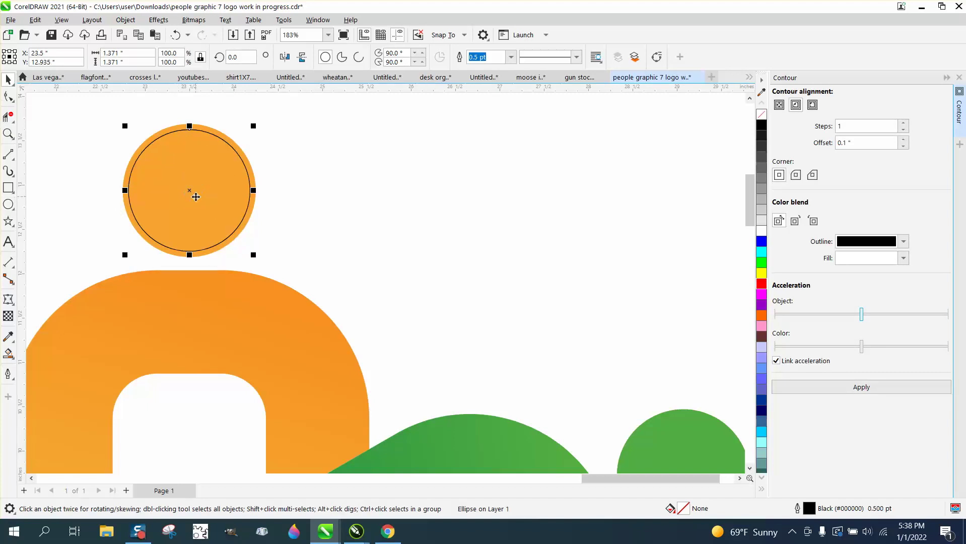
pyautogui.moveTo(255, 128); pyautogui.dragTo(260, 122)
pyautogui.scroll(-3, 371, 220)
pyautogui.scroll(-2, 419, 243)
pyautogui.scroll(-1, 421, 257)
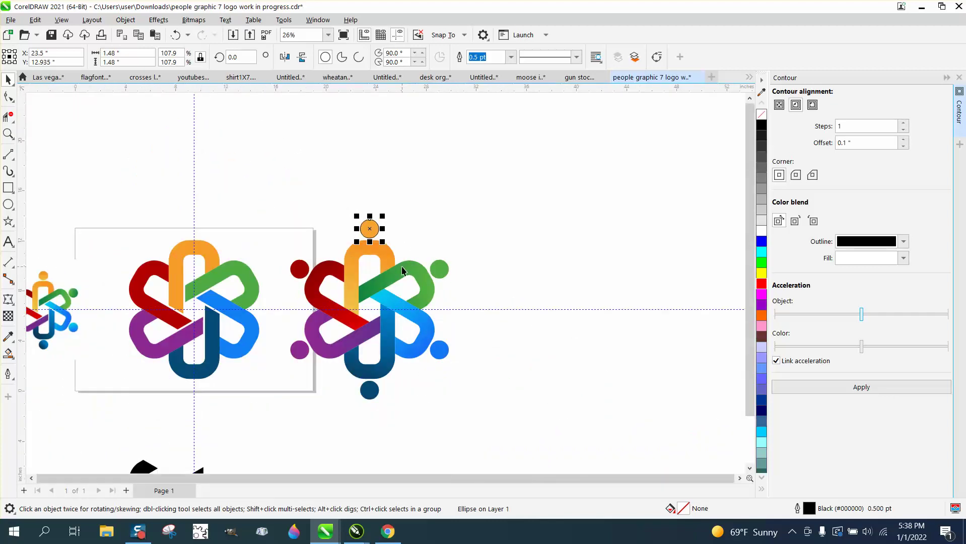
# - Centre the circle on the page (P) and drag it up just above the knot's orange loop
pyautogui.press('p')
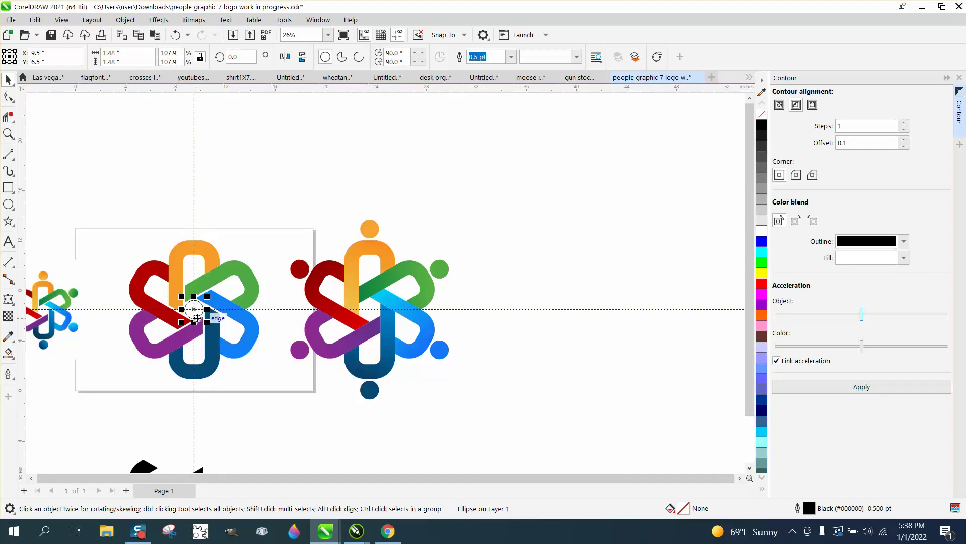
pyautogui.moveTo(194, 309); pyautogui.dragTo(194, 226)
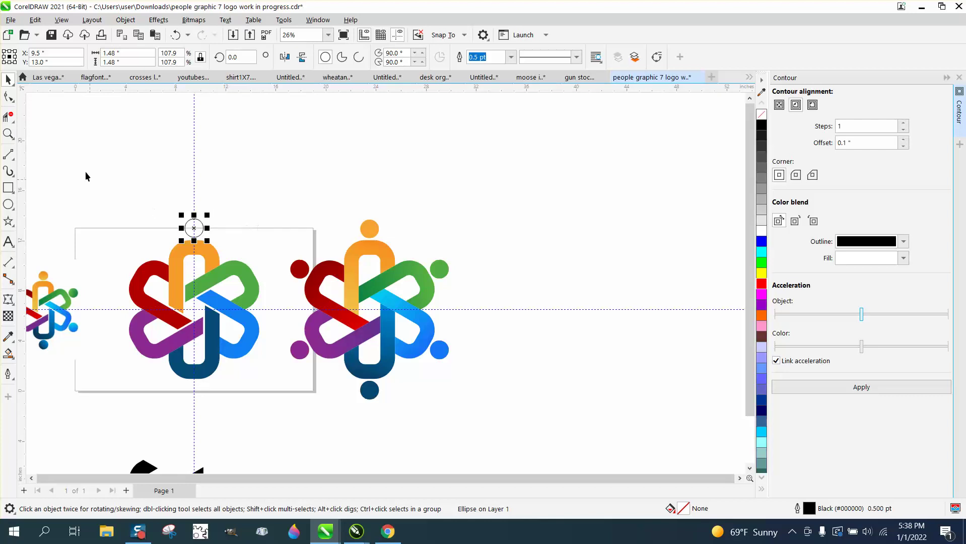
pyautogui.click(8, 134)
pyautogui.click(220, 346)
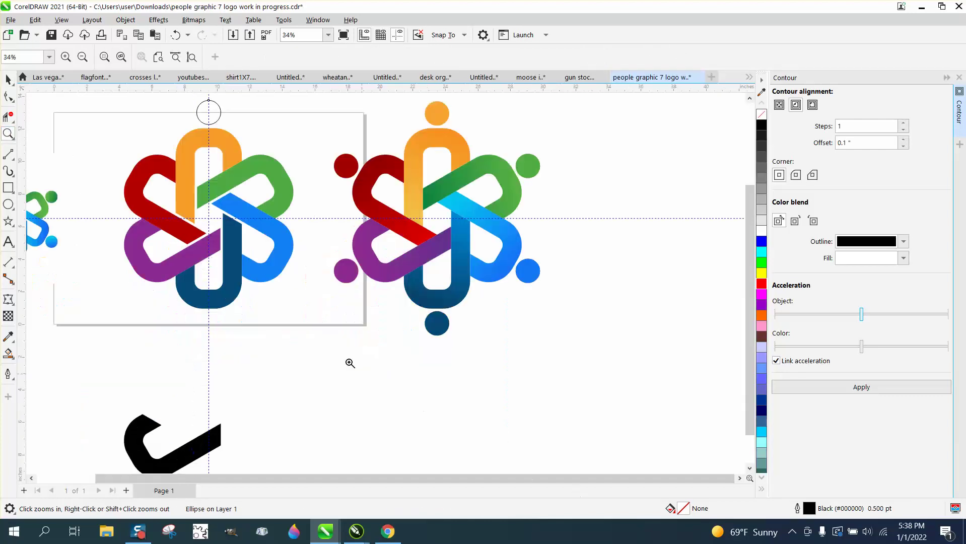
pyautogui.click(8, 79)
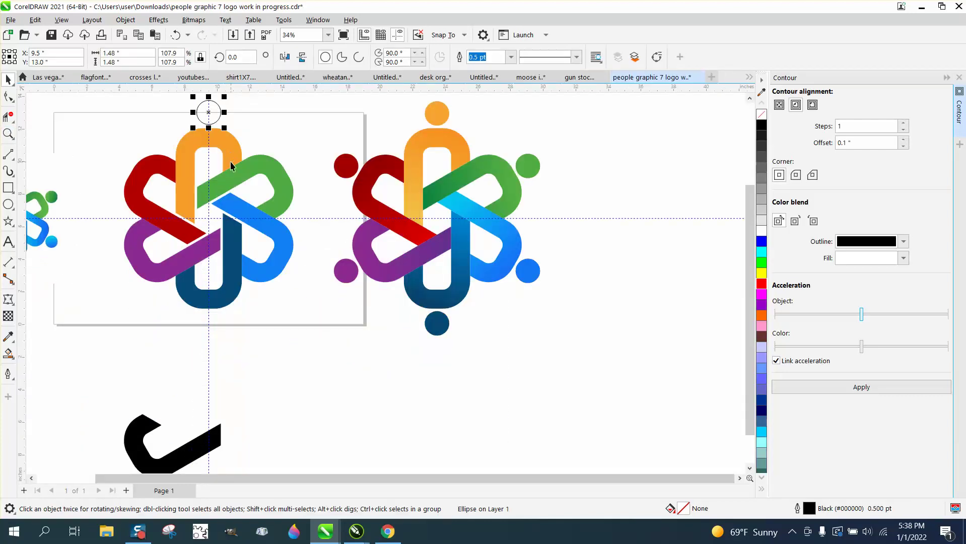
# - Set the circle's rotation centre at the middle of the coloured knot
pyautogui.click(209, 112)
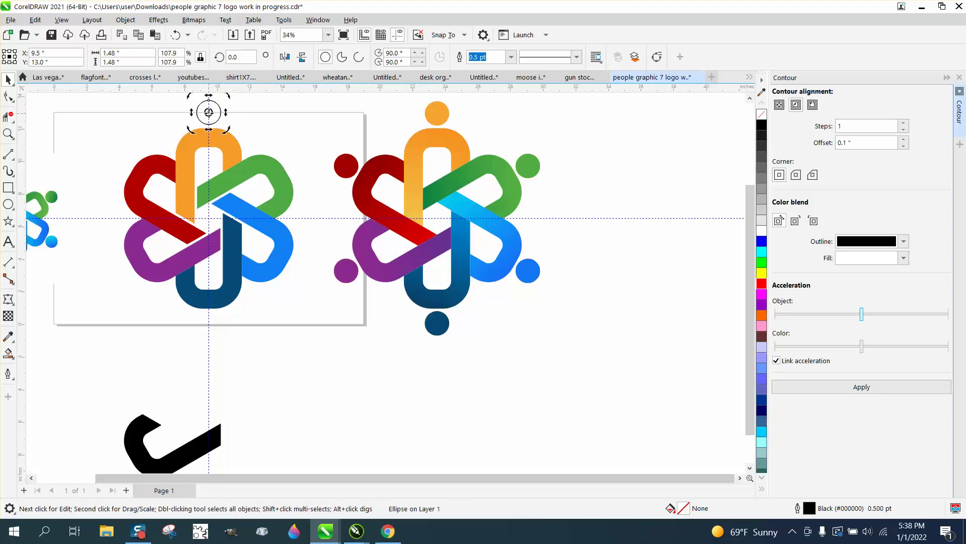
pyautogui.moveTo(209, 220); pyautogui.dragTo(208, 221)
pyautogui.click(221, 122)
pyautogui.click(214, 113)
pyautogui.write('60')
# - Duplicate the circle at 60°, 120°, 180°, 240° and 300° to ring the knot with six circles
pyautogui.press('Return')
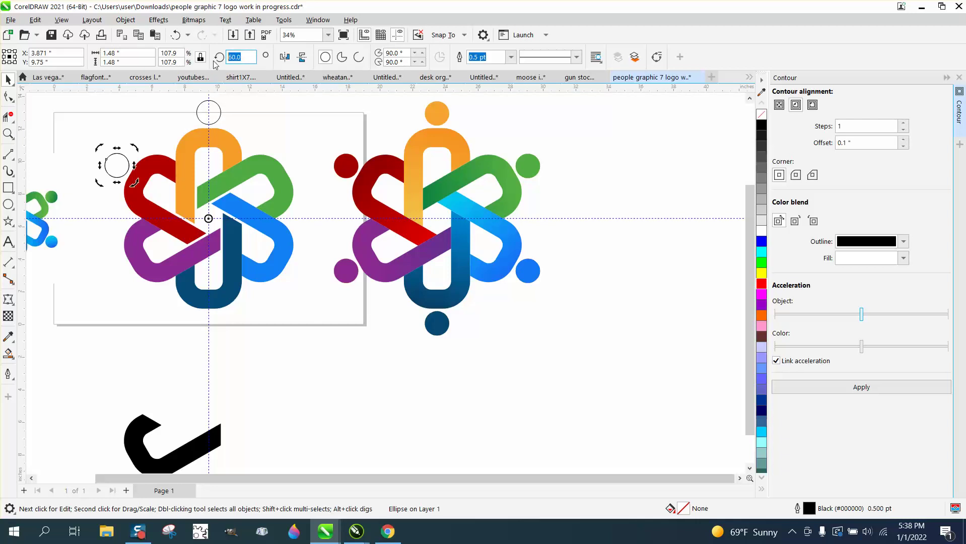
pyautogui.write('120')
pyautogui.press('Return')
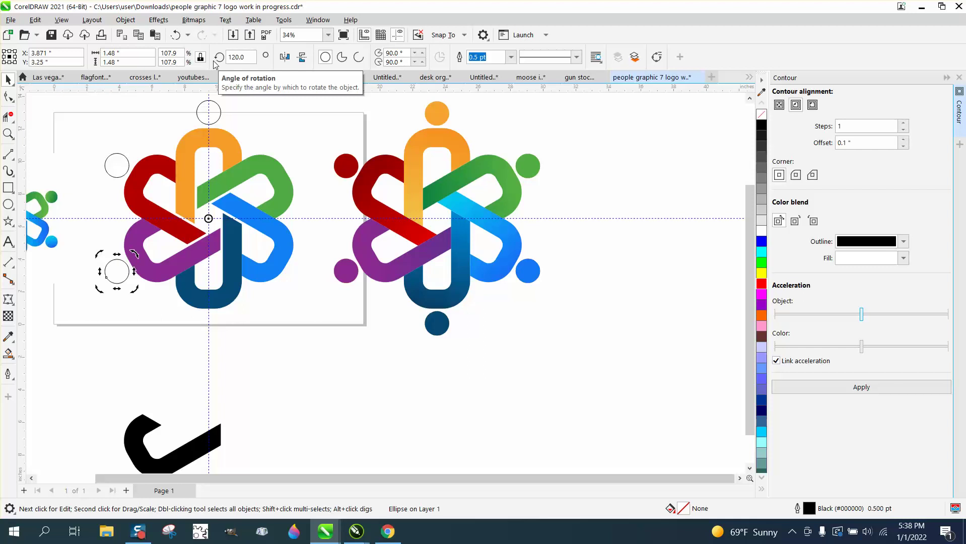
pyautogui.hotkey('ctrl', 'r')
pyautogui.hotkey('ctrl', 'r')
pyautogui.hotkey('ctrl', 'r')
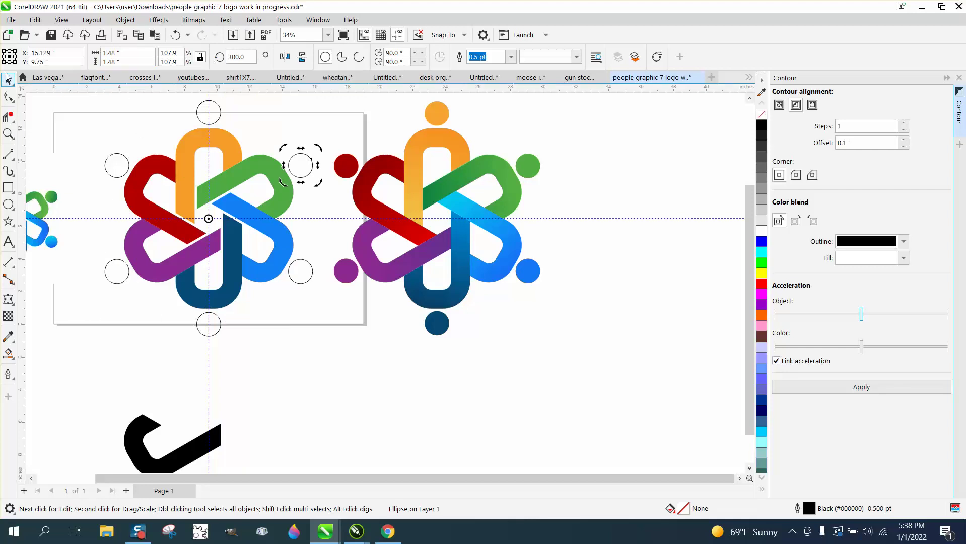
# - Fill the top circle with orange sampled from the knot's top loop
pyautogui.click(11, 360)
pyautogui.click(45, 336)
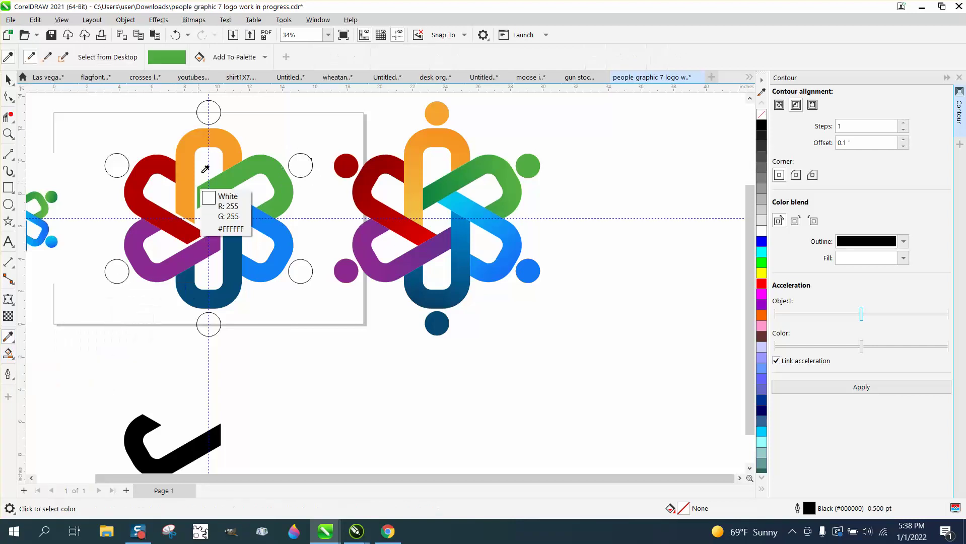
pyautogui.click(209, 137)
pyautogui.click(205, 112)
# - Close the Contour docker and remove the top circle's outline
pyautogui.click(8, 78)
pyautogui.moveTo(959, 106)
pyautogui.click(959, 78)
pyautogui.rightClick(960, 114)
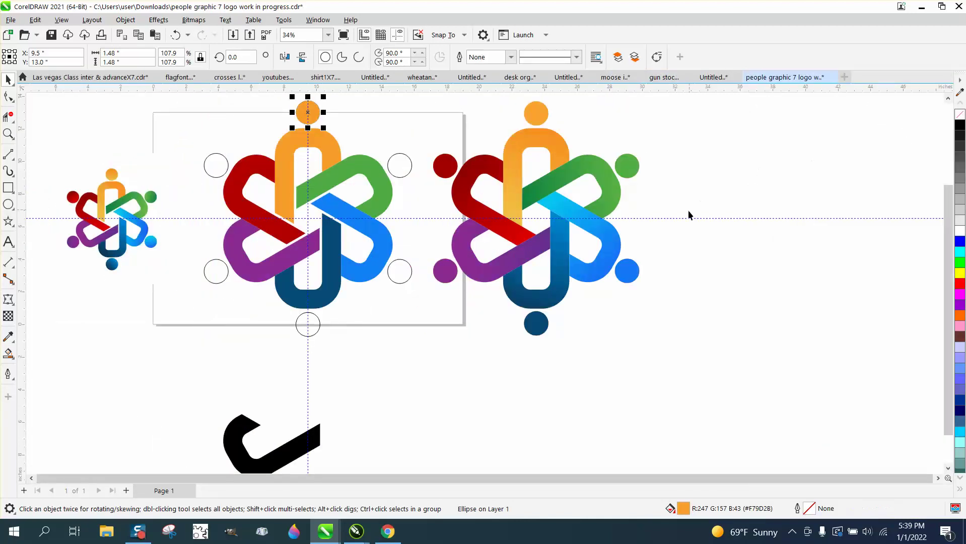